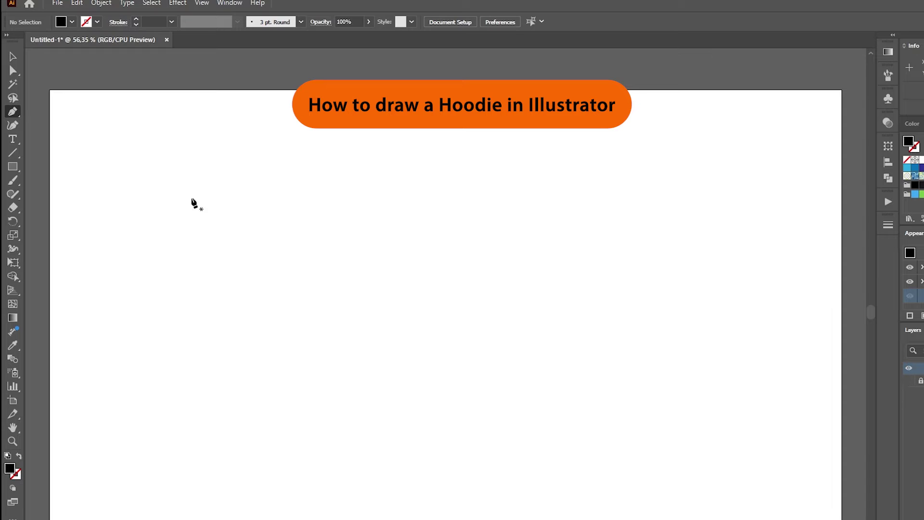
Pen-draw the left shoulder, long sleeve with cuff, side seam and hem as one path.
click(192, 185)
click(154, 199)
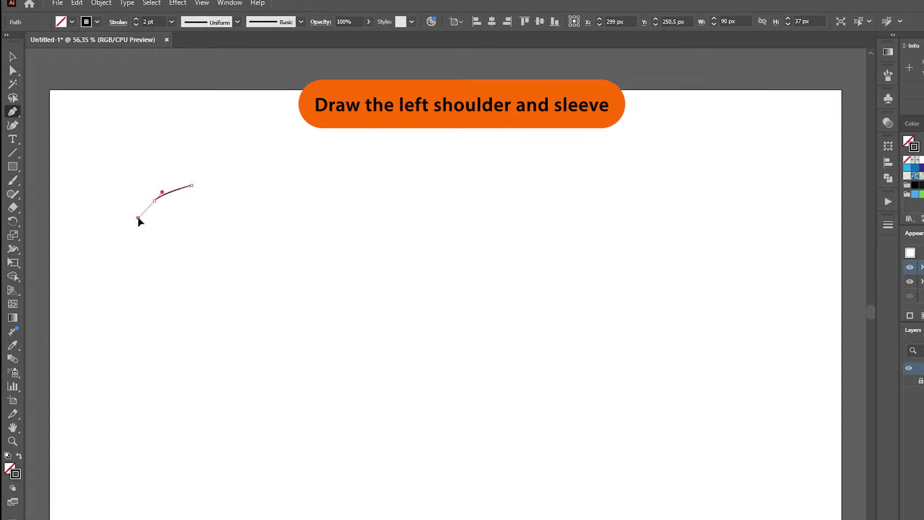
click(144, 273)
drag(199, 448, 231, 442)
click(197, 421)
click(196, 446)
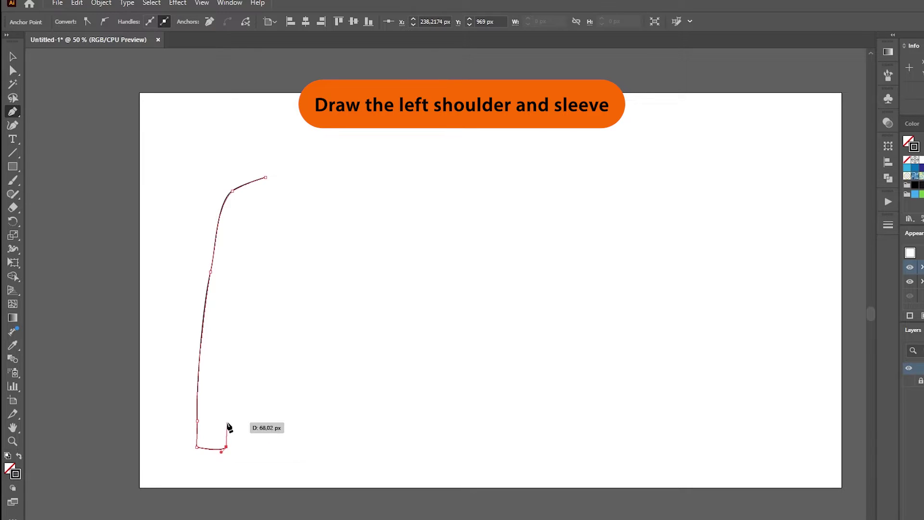
drag(229, 427, 211, 441)
click(230, 291)
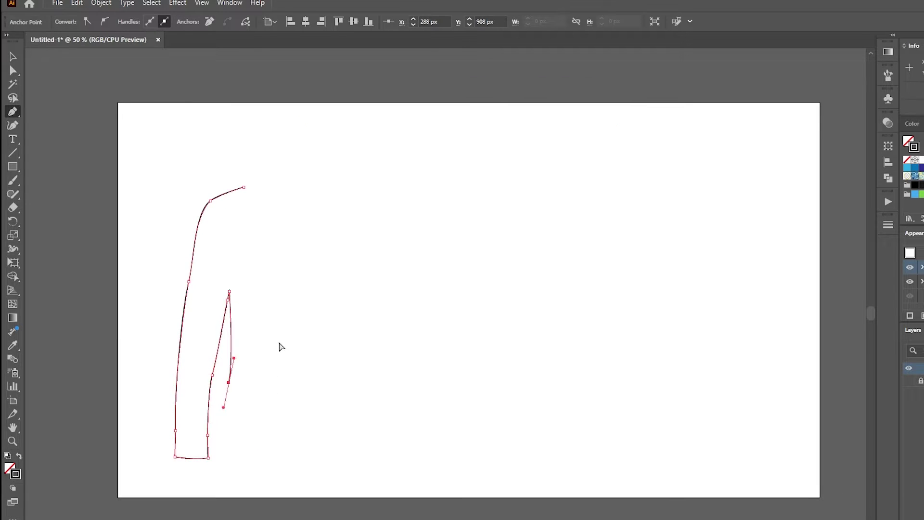
drag(230, 379, 226, 396)
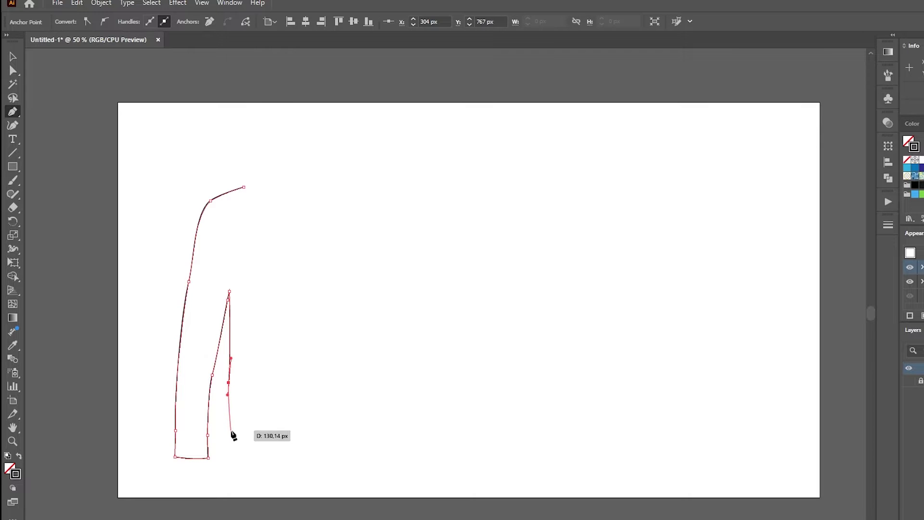
click(232, 445)
click(294, 455)
key(Escape)
Add the curved front neck drop and marquee-select the whole left half.
click(244, 187)
drag(295, 203, 307, 204)
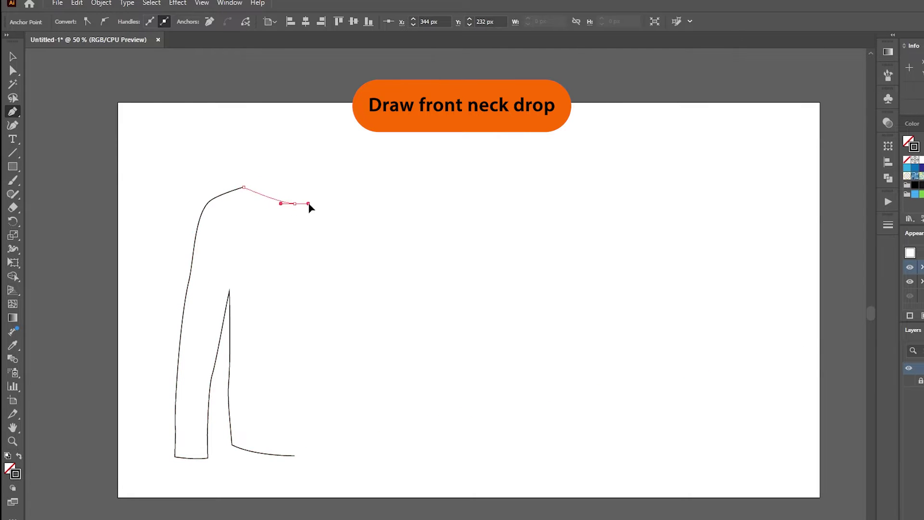
key(Escape)
key(v)
drag(147, 157, 351, 478)
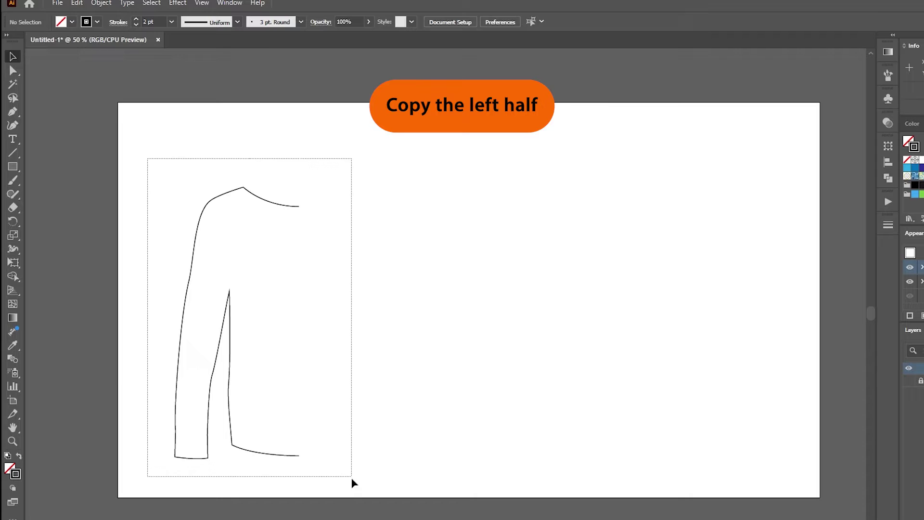
Copy the left half and paste it in back, in place.
click(77, 3)
click(96, 58)
click(77, 3)
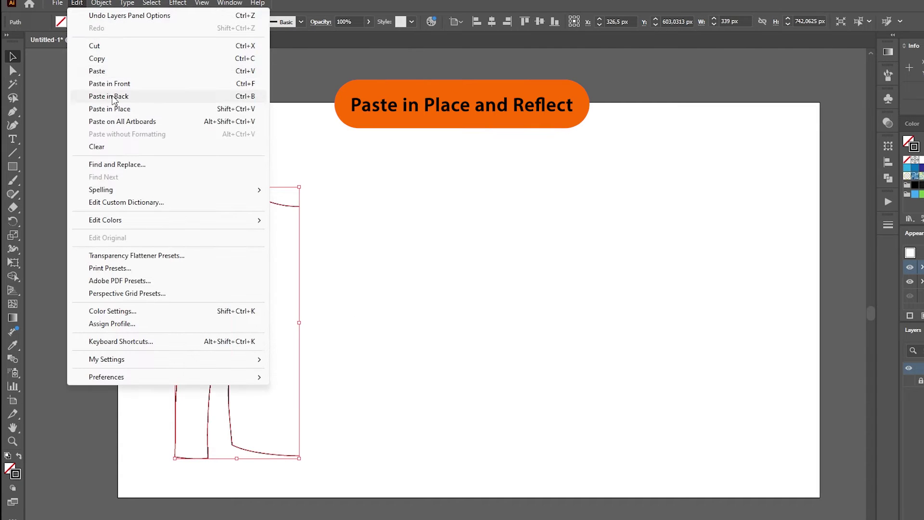
click(112, 97)
Reflect the copy vertically and shift it right to form the right half.
click(101, 3)
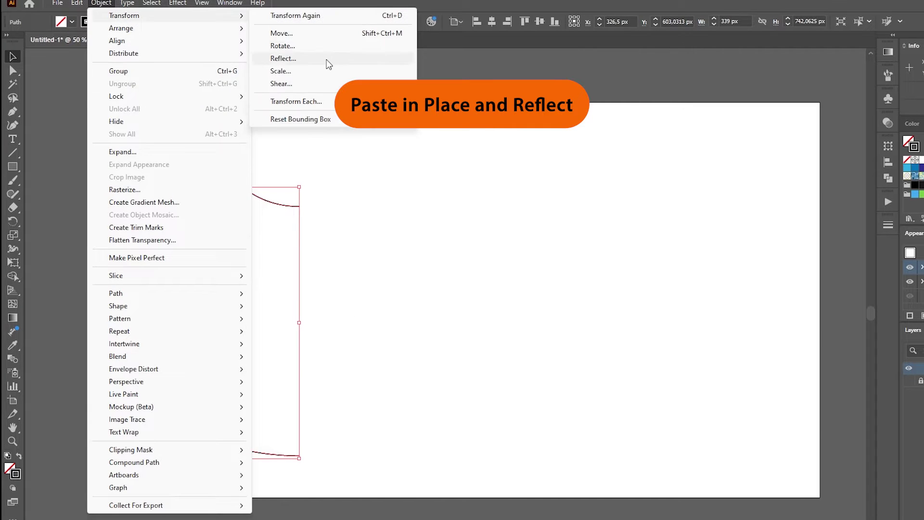
click(277, 58)
click(545, 247)
drag(280, 245, 404, 254)
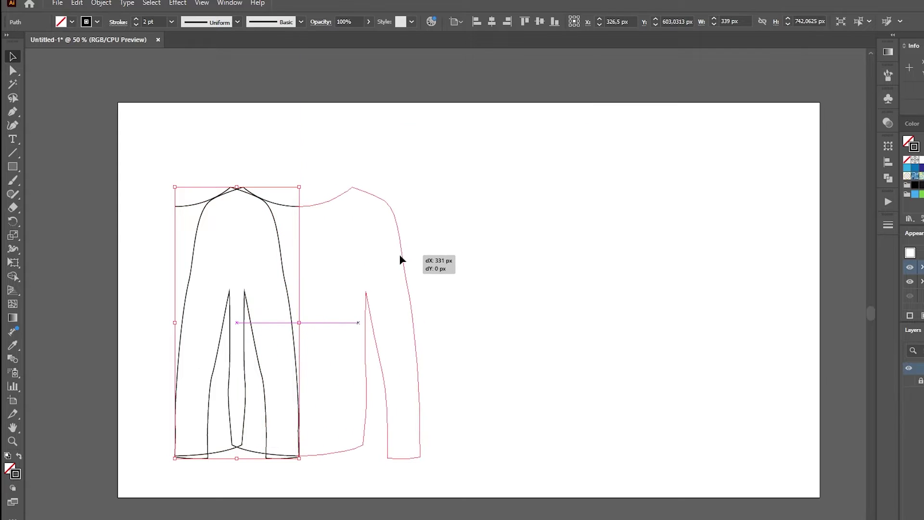
click(301, 237)
Zoom in and join the paired centre anchors at the neckline and at the hem.
key(a)
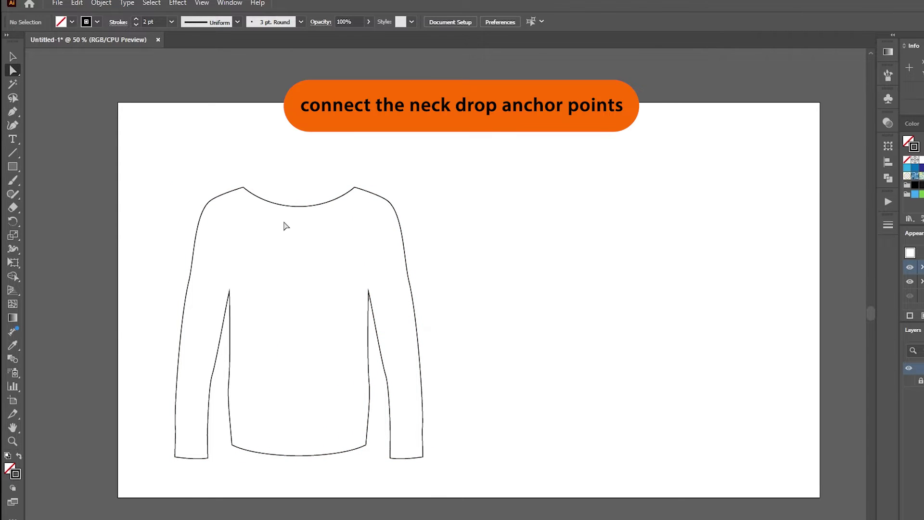
key(ctrl+equal)
key(ctrl+equal)
drag(285, 221, 447, 396)
key(ctrl+equal)
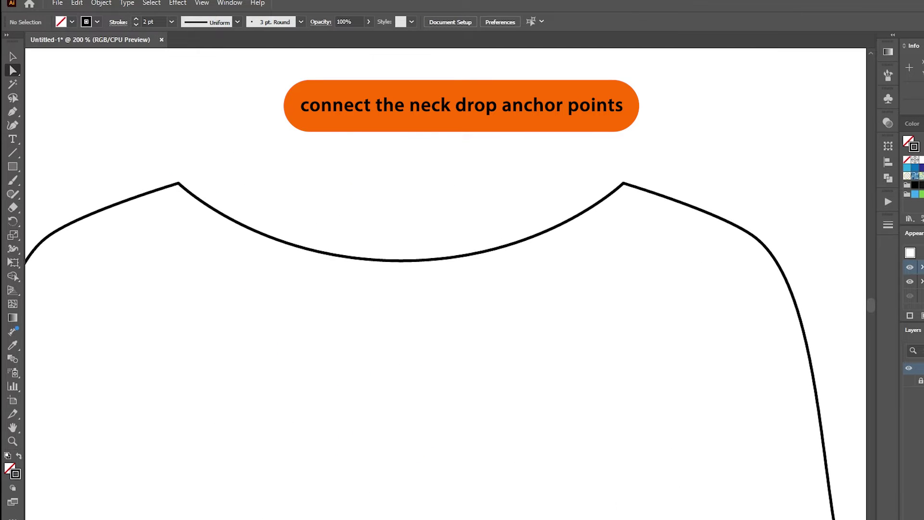
ctrl+click(908, 368)
drag(479, 320, 481, 288)
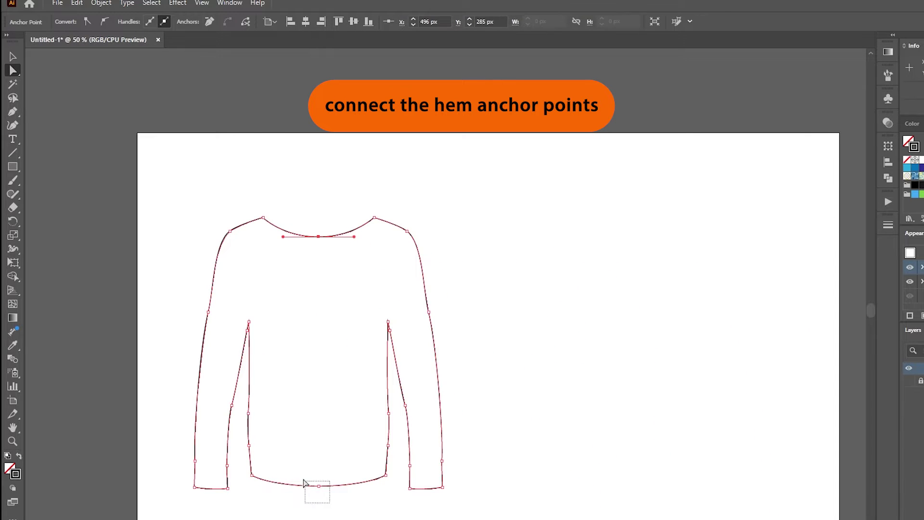
drag(303, 479, 330, 503)
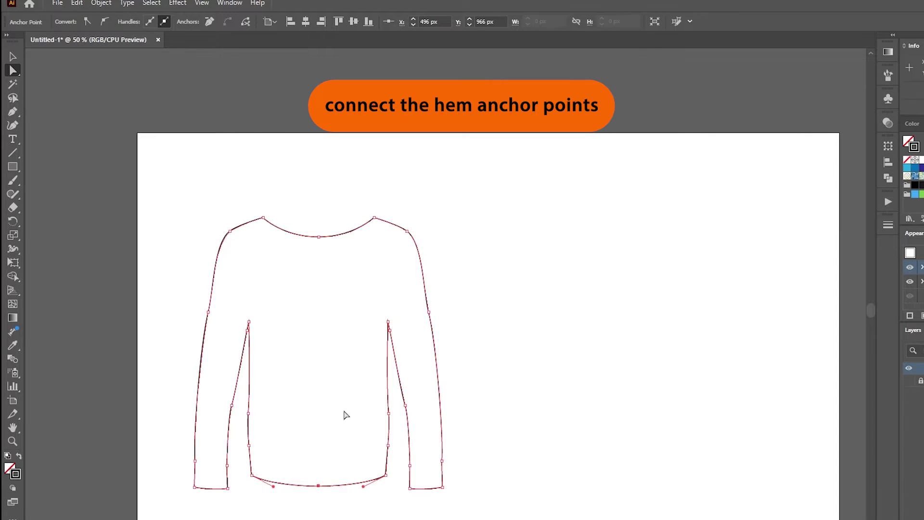
click(209, 22)
Draw a rib line across the left sleeve cuff.
key(p)
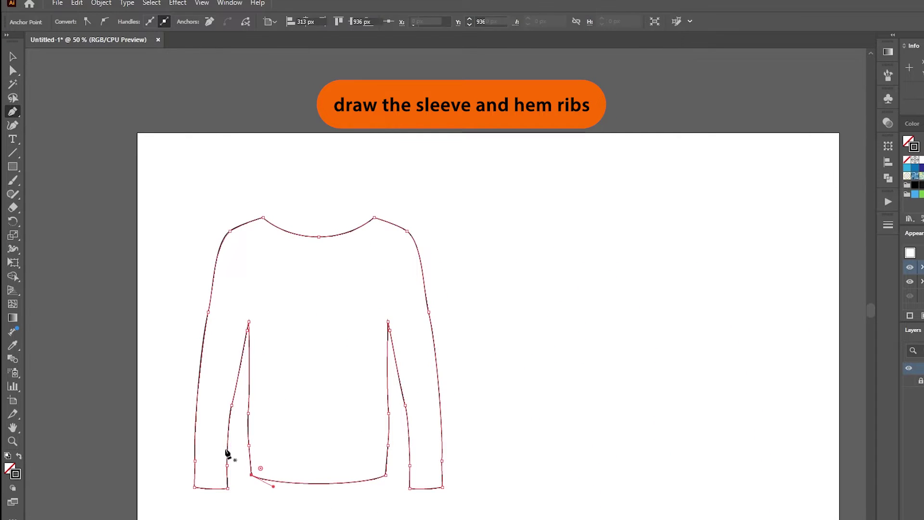
key(ctrl+shift+a)
drag(183, 458, 228, 465)
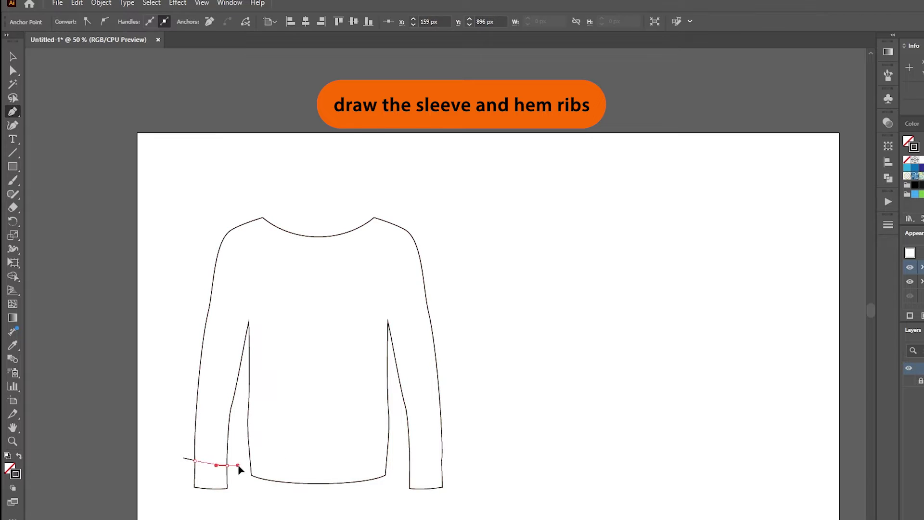
key(ctrl+shift+a)
Draw a curved rib line above the hem and reflect the cuff line onto the right sleeve.
click(237, 443)
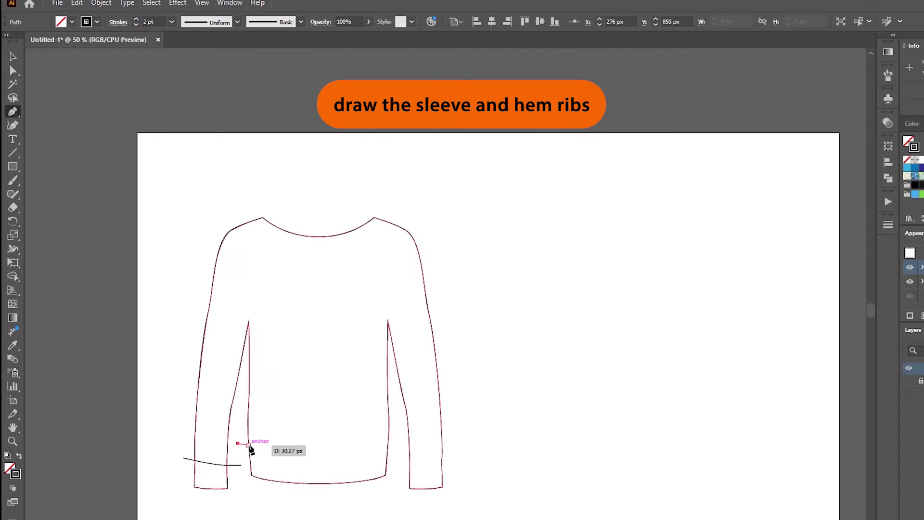
click(292, 457)
drag(400, 443, 414, 440)
key(ctrl+shift+a)
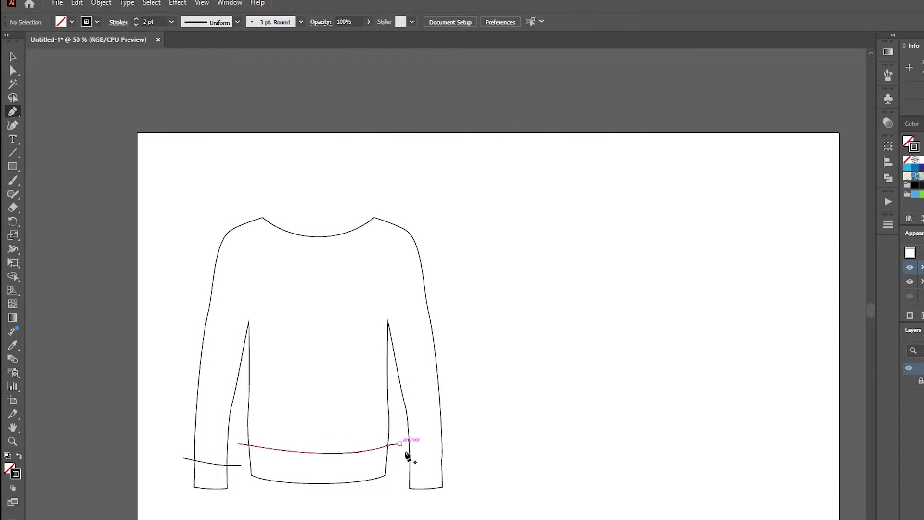
click(223, 464)
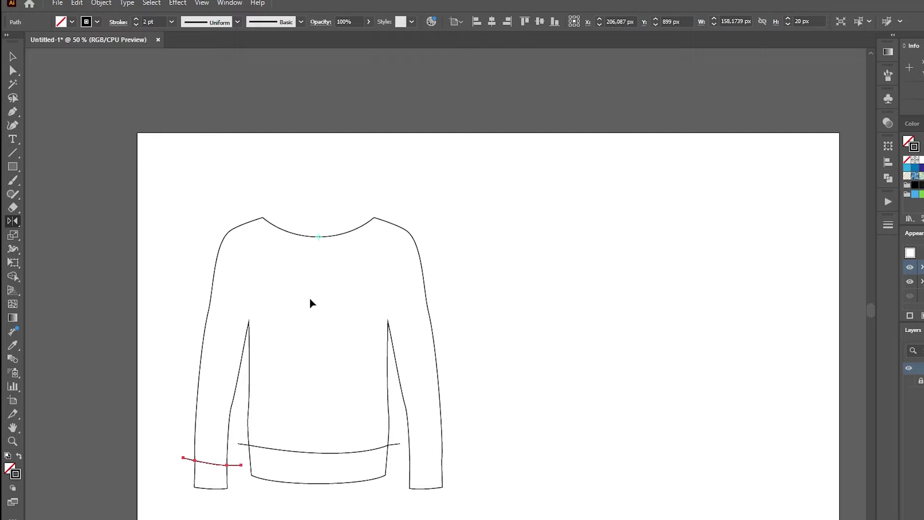
drag(309, 303, 340, 453)
Divide all the artwork with Pathfinder and ungroup the resulting pieces.
key(ctrl+a)
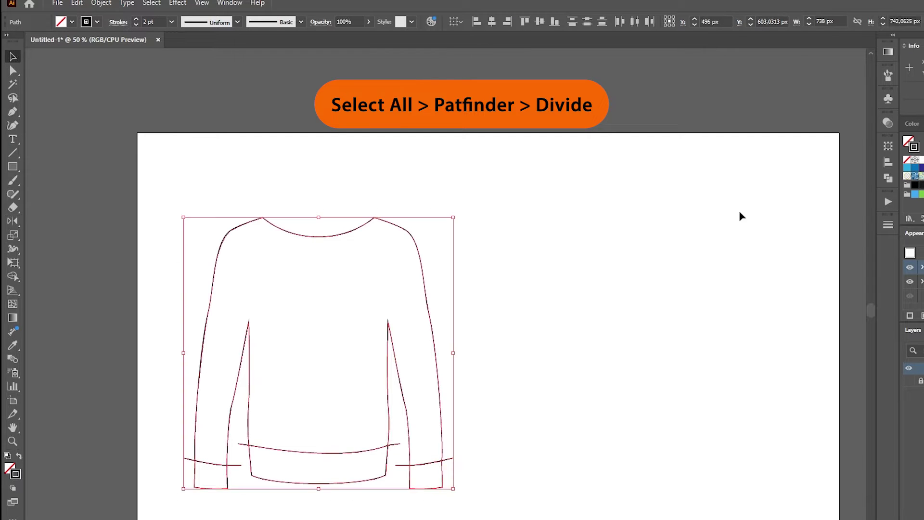
click(888, 178)
drag(795, 138, 260, 121)
click(252, 182)
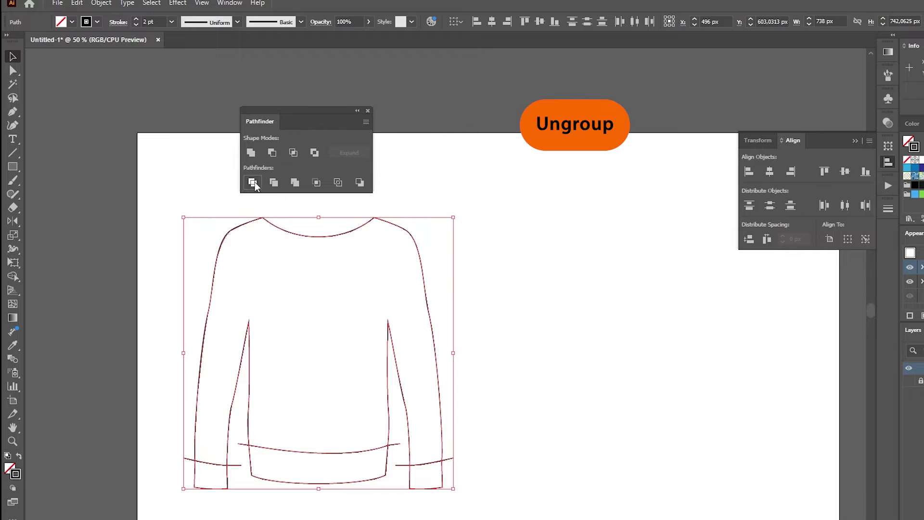
click(854, 140)
right_click(369, 226)
click(404, 180)
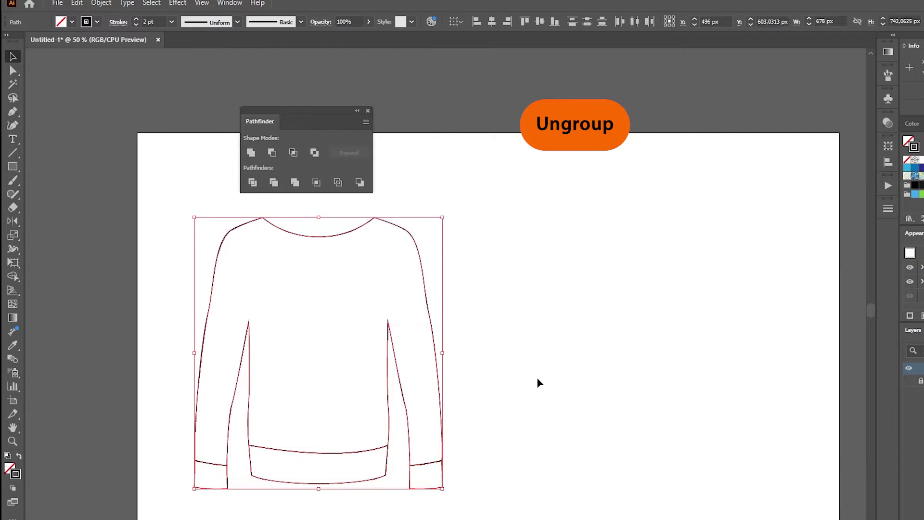
Test-fill the body green and the cuffs and waistband blue.
drag(143, 266, 415, 314)
click(71, 22)
click(57, 41)
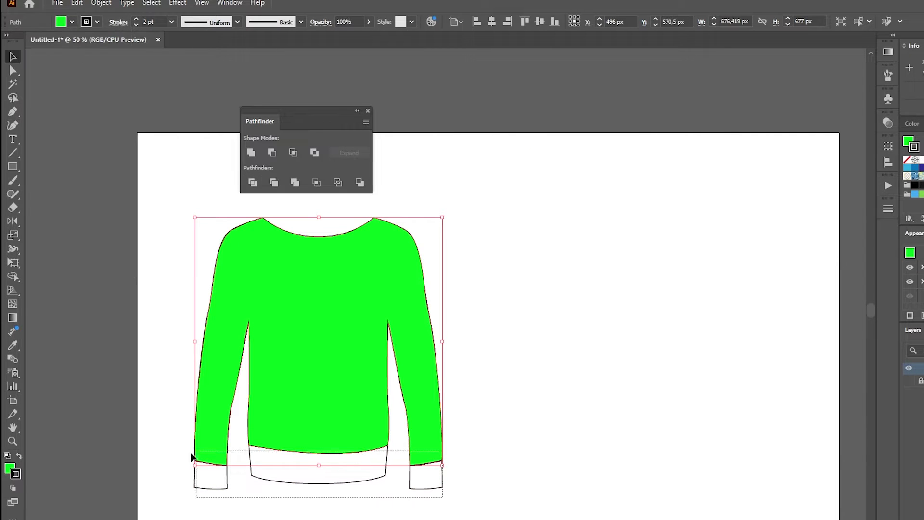
drag(445, 495, 192, 469)
click(72, 22)
click(73, 41)
Set every piece back to no fill, deselect, and begin the pocket outline.
drag(154, 272, 479, 500)
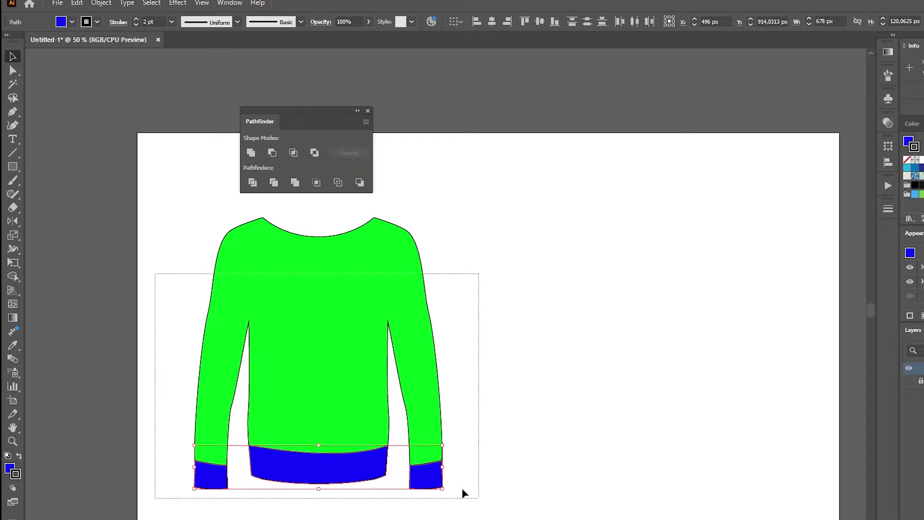
click(72, 22)
click(9, 41)
key(ctrl+shift+a)
drag(340, 125, 342, 78)
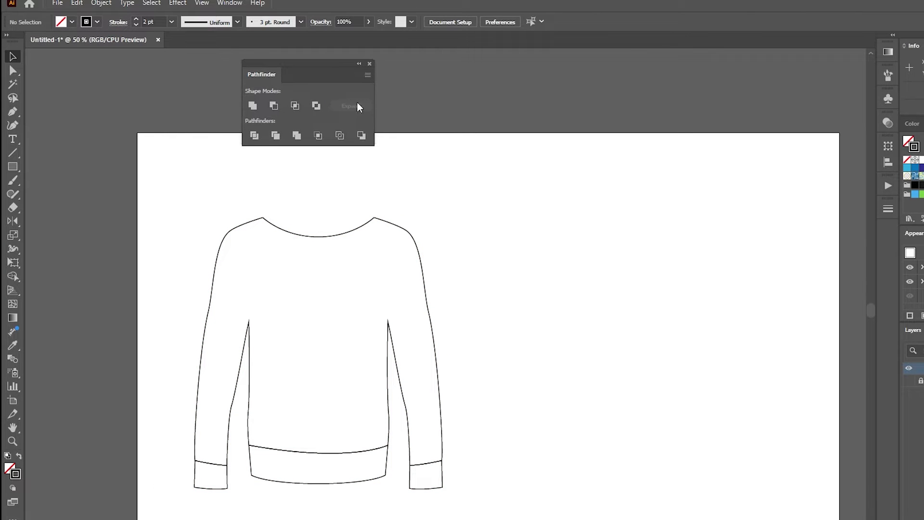
click(282, 393)
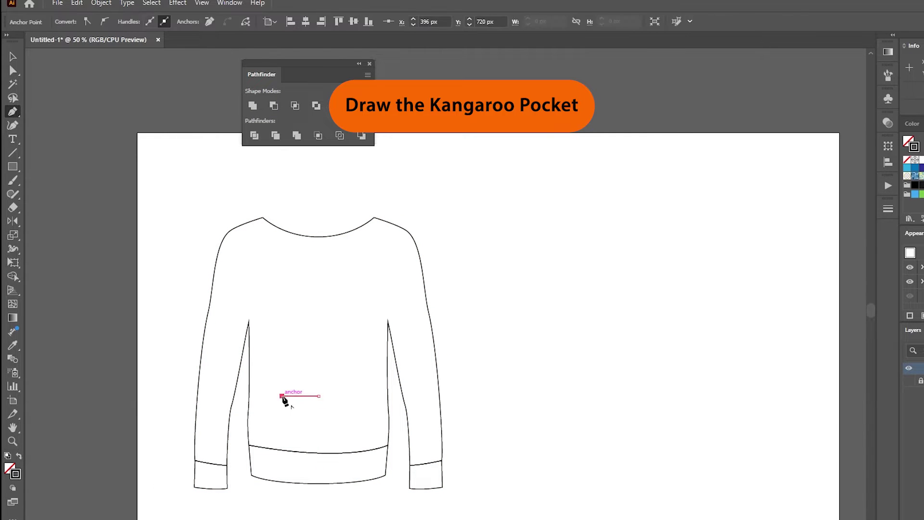
Draw the pocket's angled left edge and mirror a copy about the top centre.
key(ctrl+z)
click(319, 381)
click(280, 382)
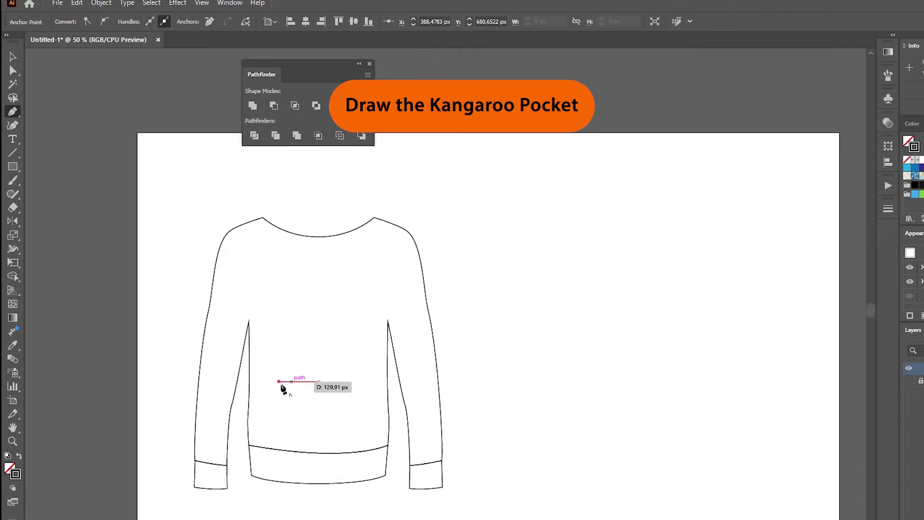
click(258, 426)
click(268, 448)
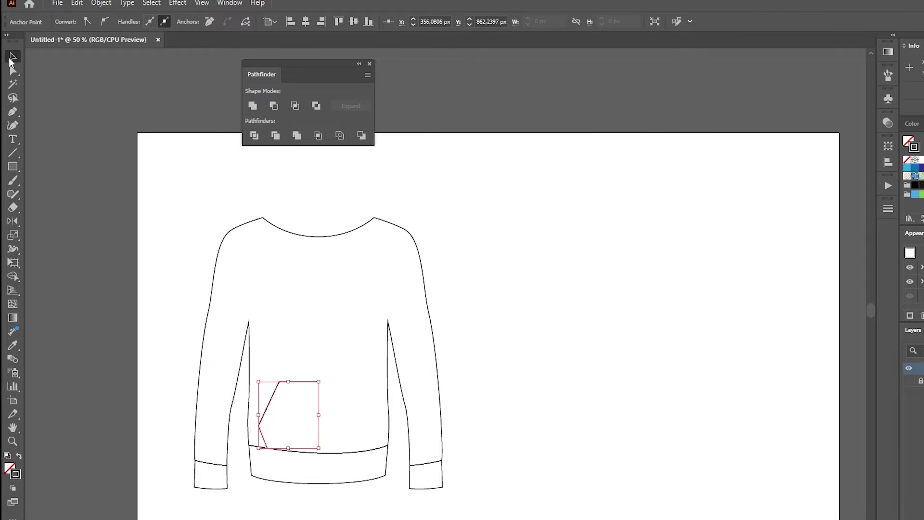
key(v)
key(o)
click(319, 381)
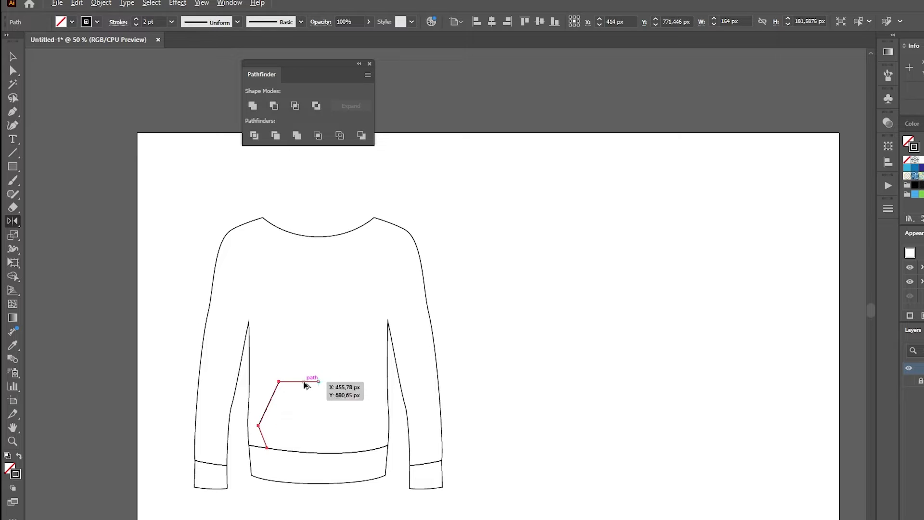
drag(324, 382, 346, 384)
Snap the pocket's lower-right corner onto the waistband line and zoom back out.
click(13, 70)
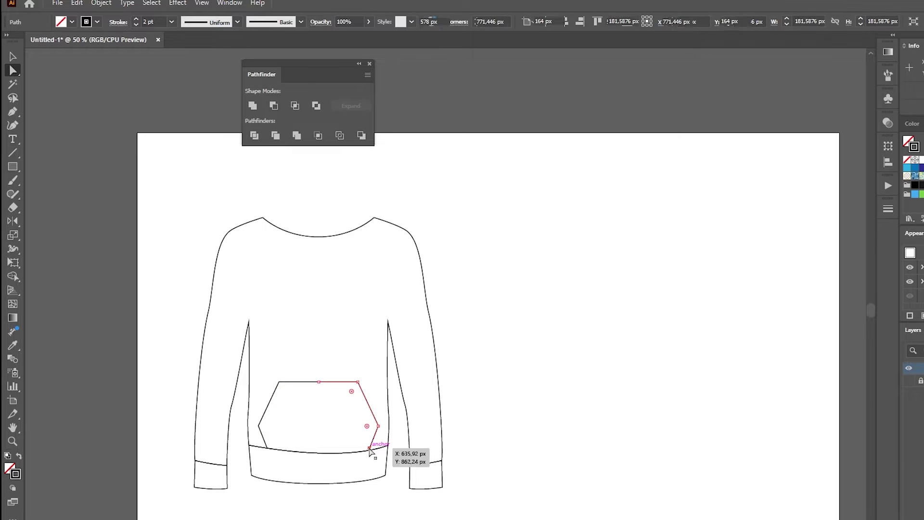
drag(358, 435, 380, 457)
key(ctrl+equal)
key(ctrl+equal)
key(ctrl+equal)
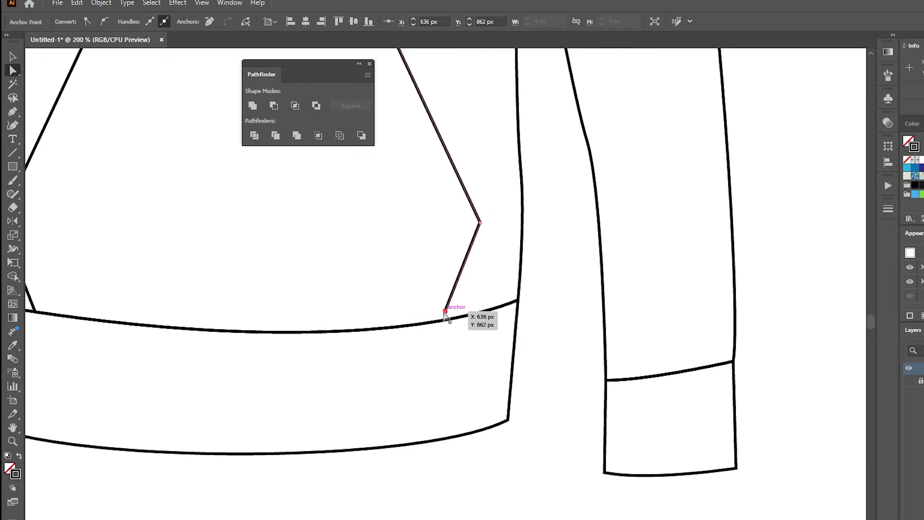
drag(444, 314, 439, 320)
key(ctrl+minus)
key(ctrl+minus)
key(ctrl+minus)
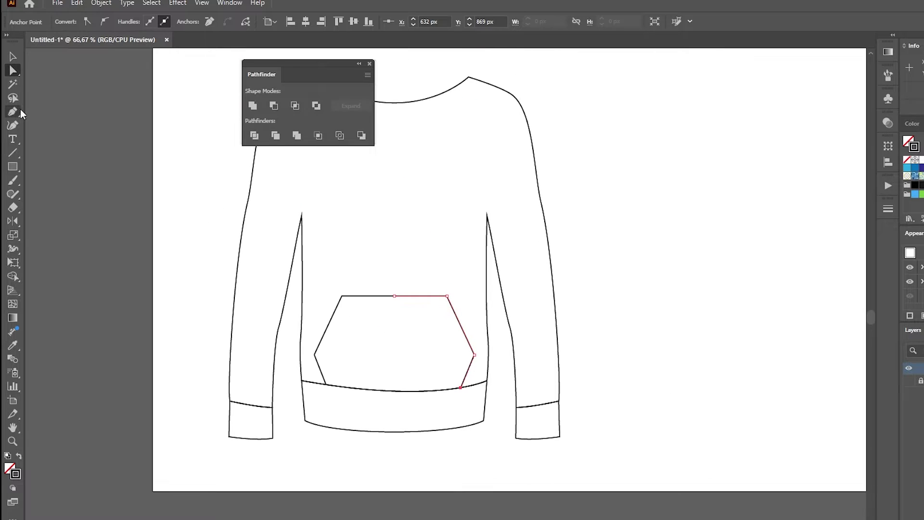
scroll(388, 289, up, 1)
Draw a slanted opening line inside the pocket's left edge, then reflect a copy to the right edge.
click(318, 389)
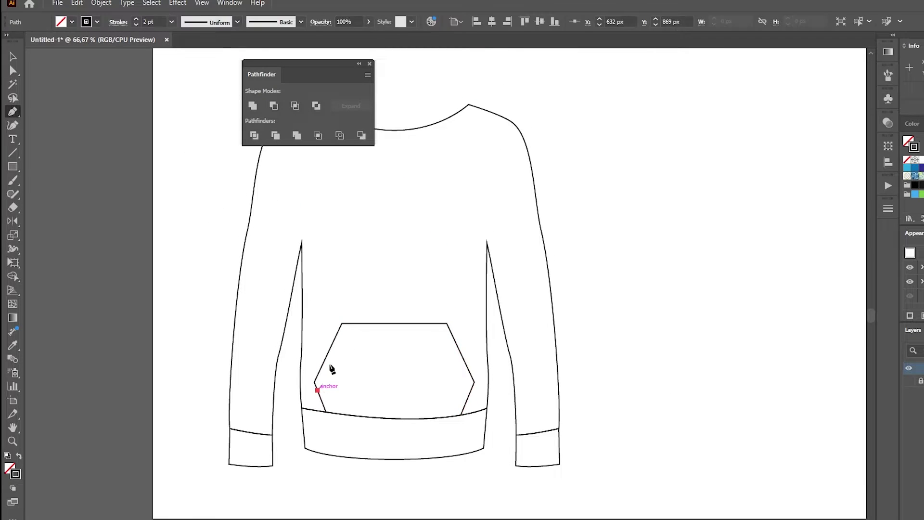
click(351, 324)
click(331, 365)
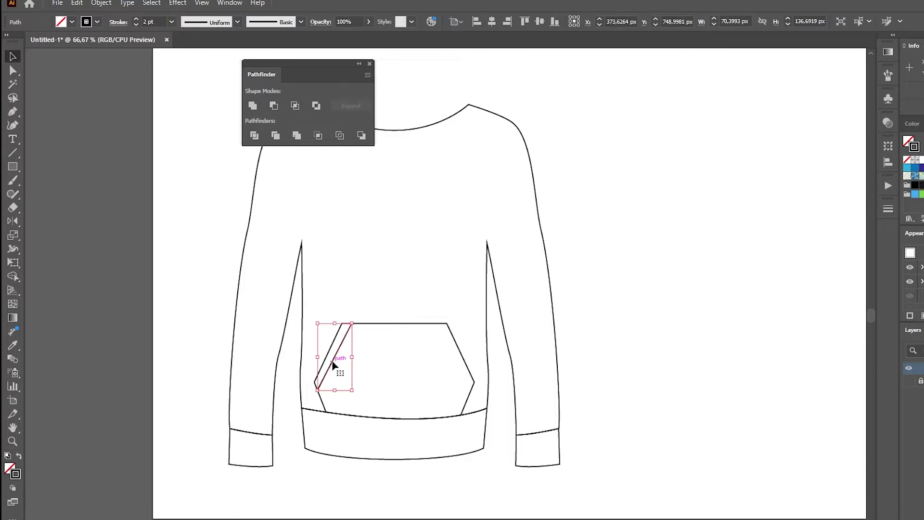
click(77, 2)
click(123, 95)
click(101, 2)
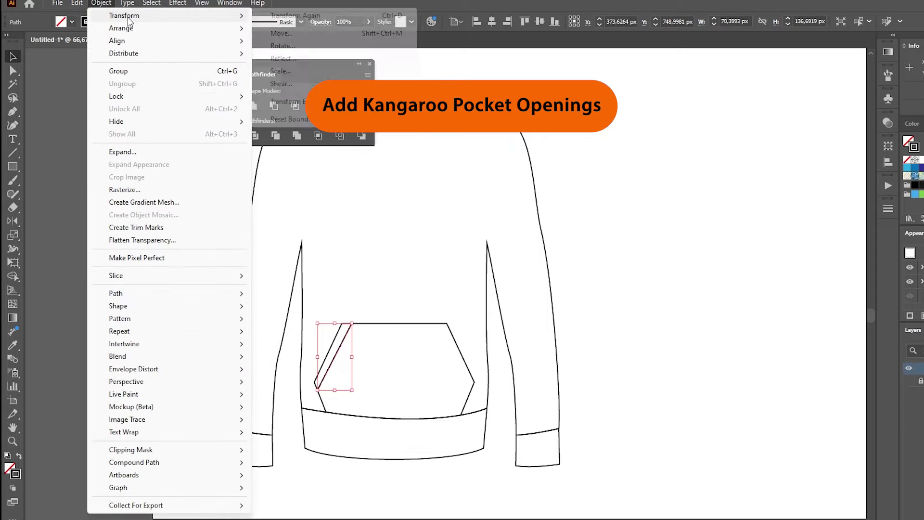
click(289, 58)
click(485, 247)
drag(330, 371, 450, 356)
Marquee-select the entire sweatshirt drawing.
click(614, 364)
scroll(394, 355, up, 2)
scroll(398, 233, up, 3)
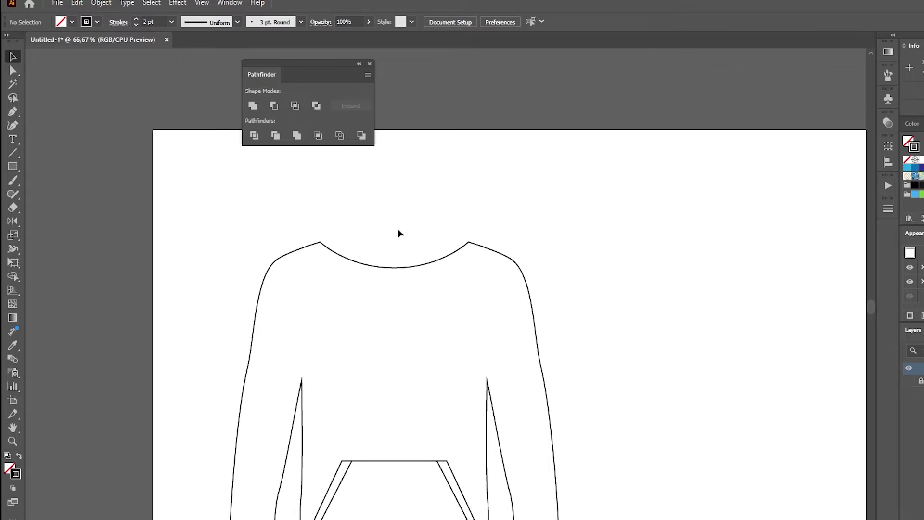
scroll(392, 313, down, 3)
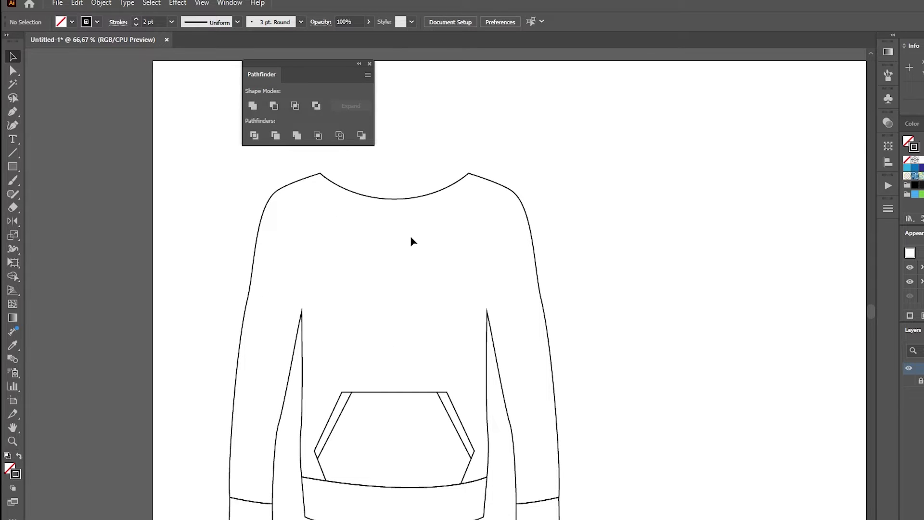
drag(185, 158, 626, 515)
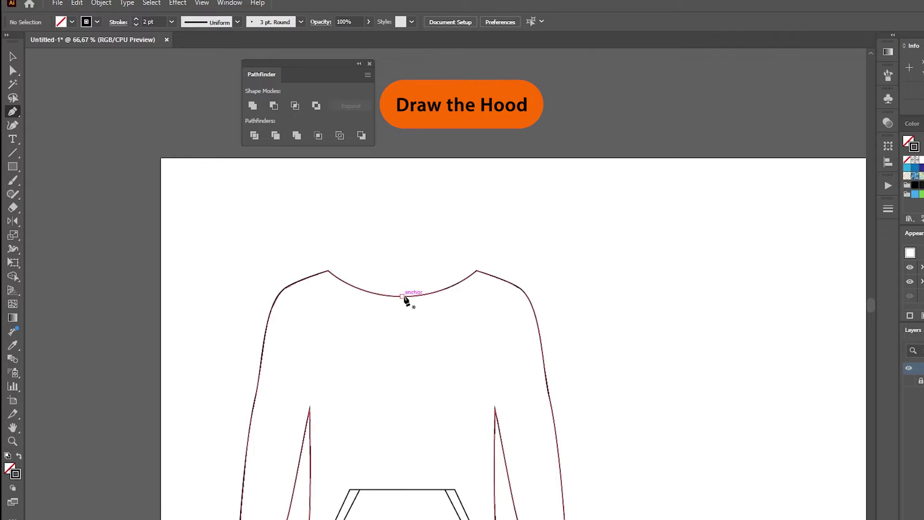
Draw the left hood outline curving up from the neckline and back down.
drag(401, 296, 385, 287)
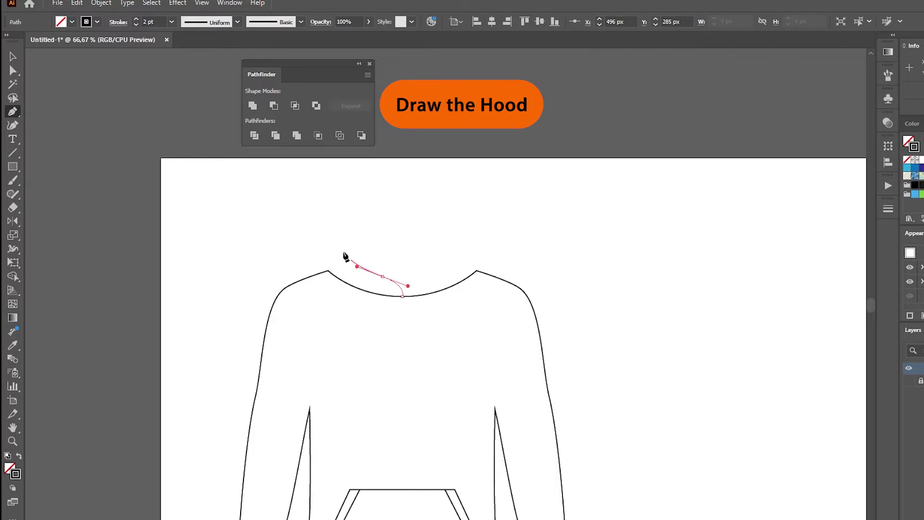
drag(345, 258, 349, 245)
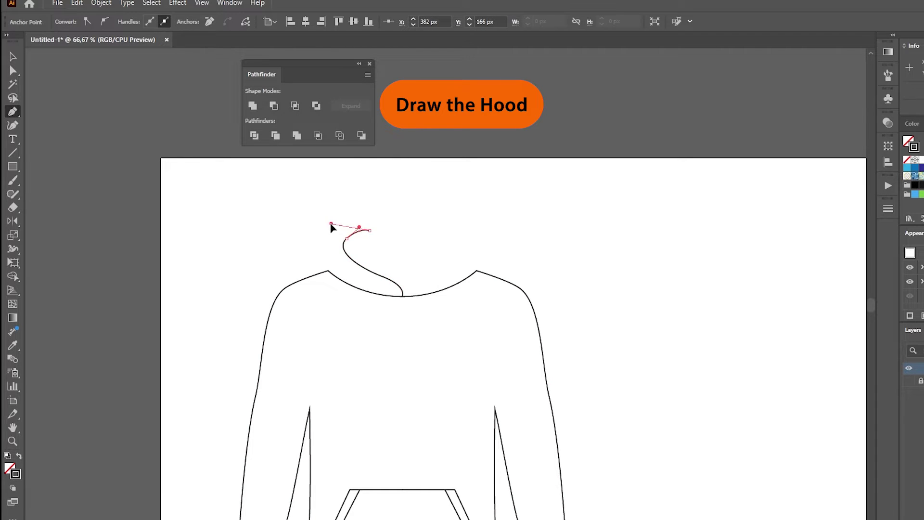
drag(335, 236, 330, 268)
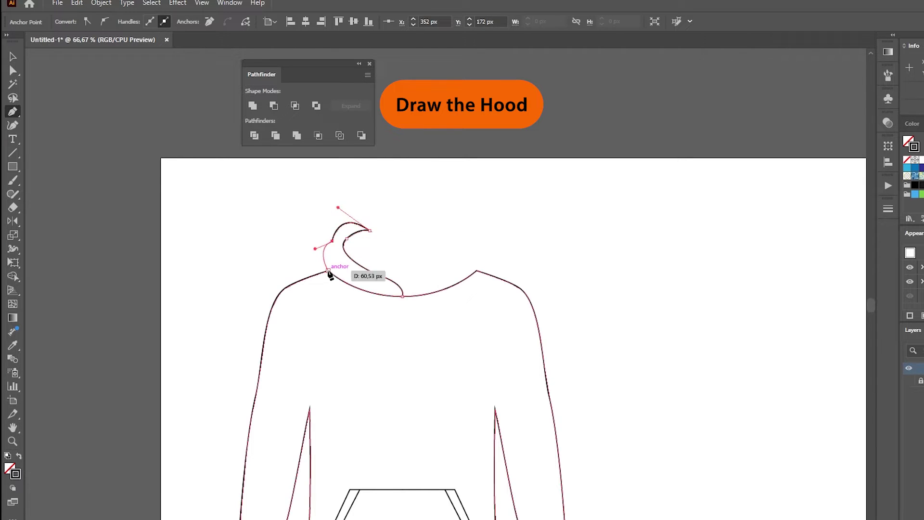
key(ctrl+shift+a)
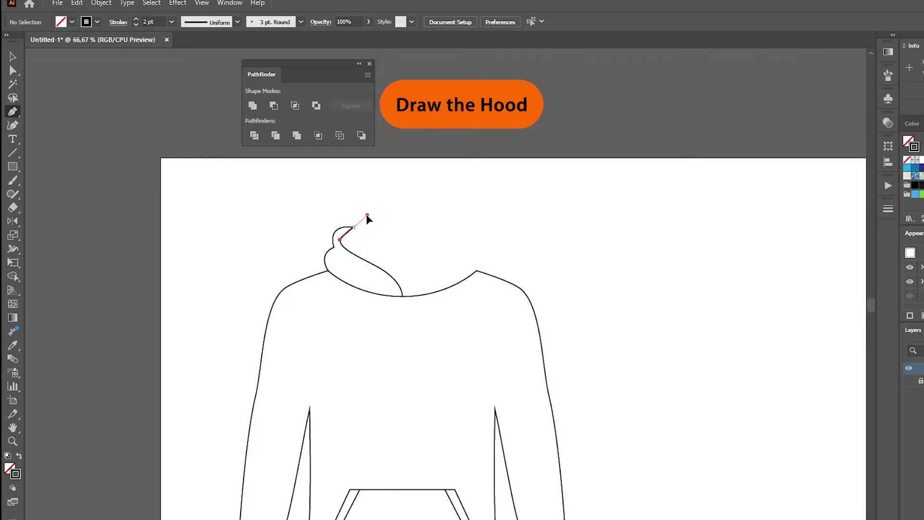
Add the hood's fold curve and curved top edge, then select the hood half.
drag(394, 223, 397, 228)
key(ctrl+shift+a)
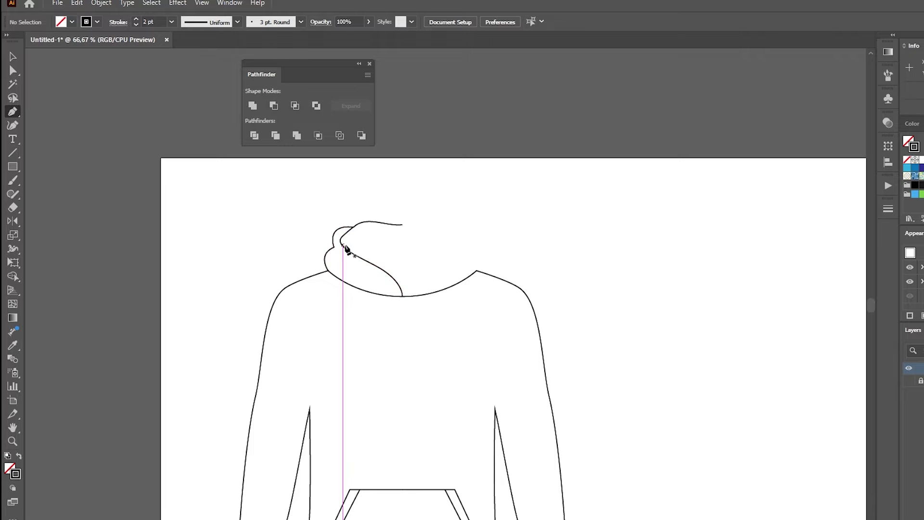
mouse_move(343, 245)
mouse_down()
mouse_move(360, 227)
mouse_move(400, 234)
mouse_up()
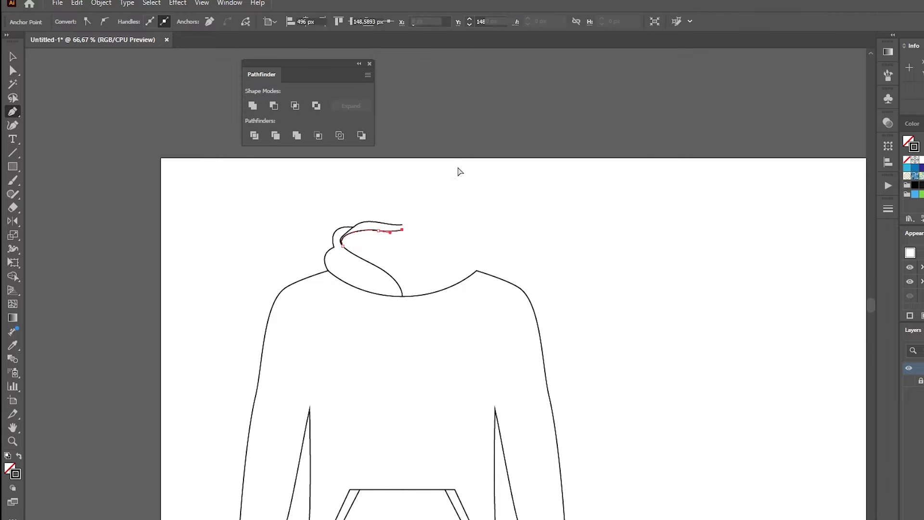
key(ctrl+shift+a)
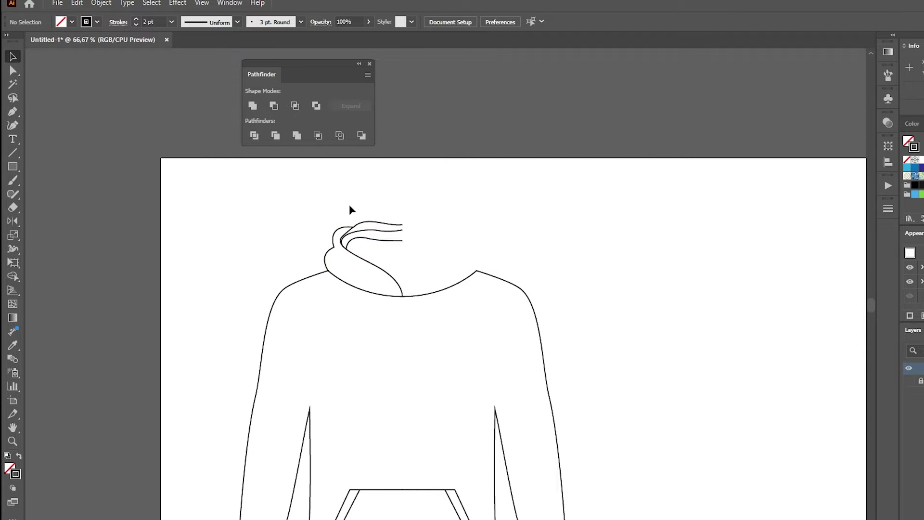
drag(408, 262, 408, 259)
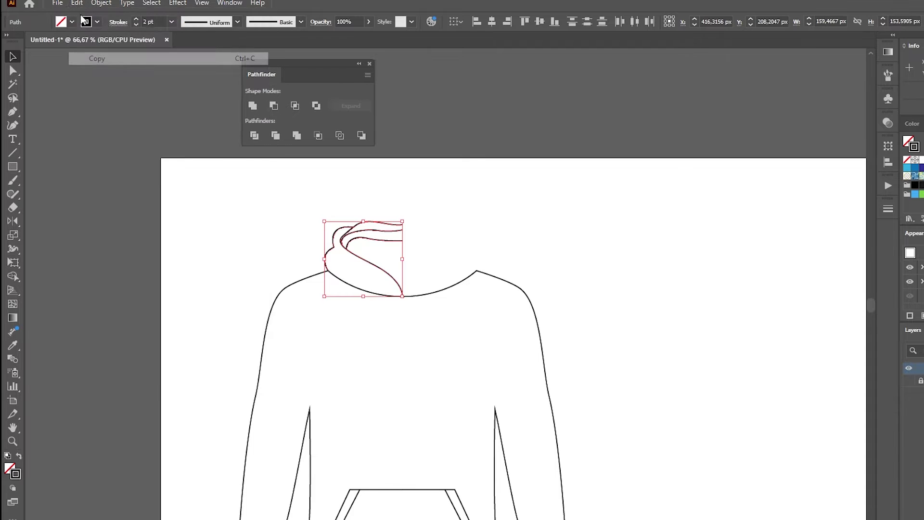
click(77, 3)
click(101, 3)
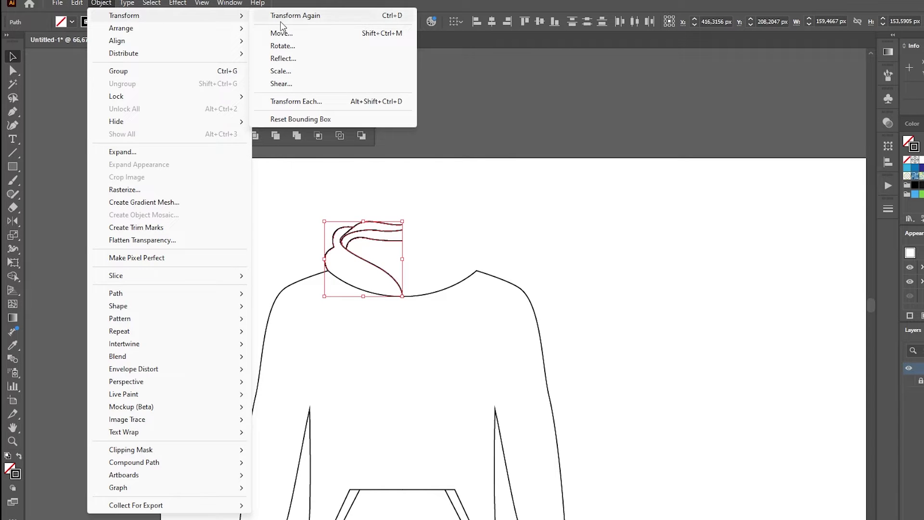
Make a reflected copy of the hood half and open the Move settings.
click(283, 58)
click(483, 245)
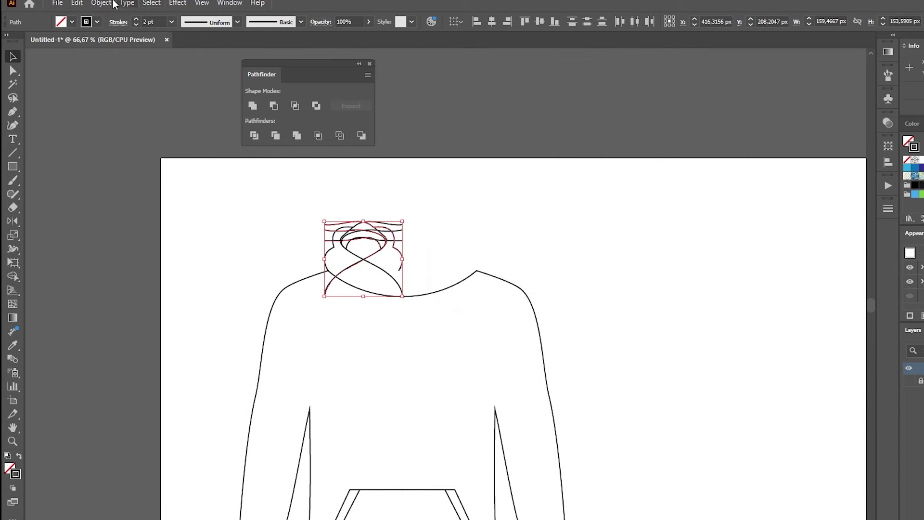
click(102, 3)
click(276, 29)
text(3)
key(Tab)
text(0)
mouse_move(754, 203)
mouse_down()
mouse_move(618, 146)
mouse_move(499, 186)
mouse_move(558, 184)
mouse_up()
Move the mirrored hood copy 158 px horizontally, 0 vertically.
double_click(523, 217)
text(20)
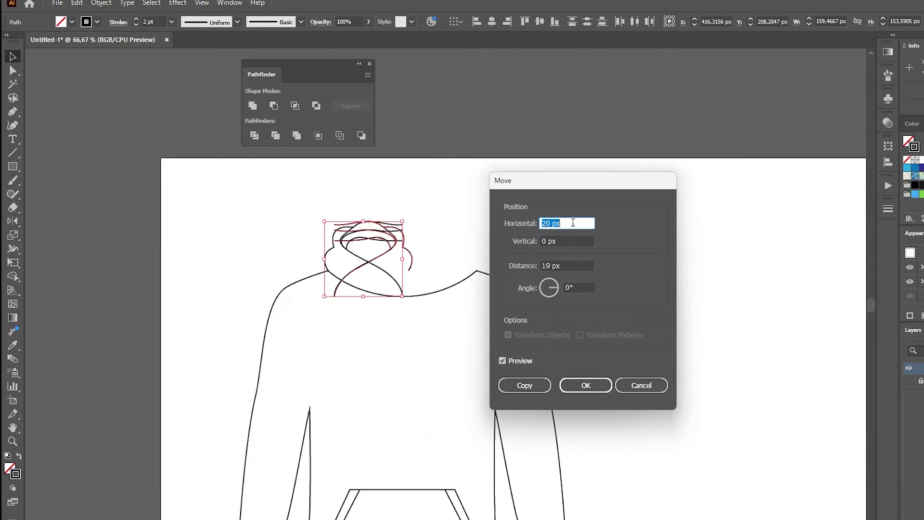
scroll(573, 222, up, 20)
scroll(573, 222, up, 20)
scroll(572, 222, up, 20)
scroll(573, 222, up, 18)
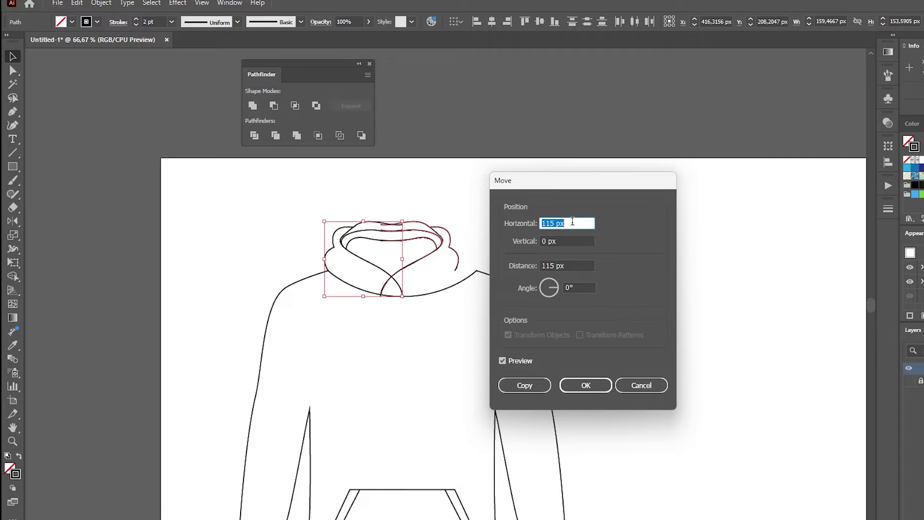
scroll(572, 222, up, 20)
scroll(573, 223, up, 20)
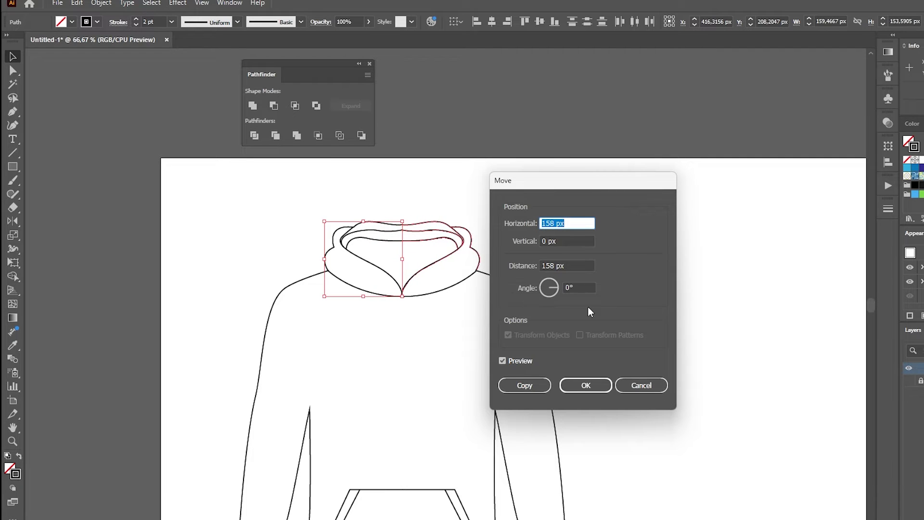
click(586, 385)
click(626, 293)
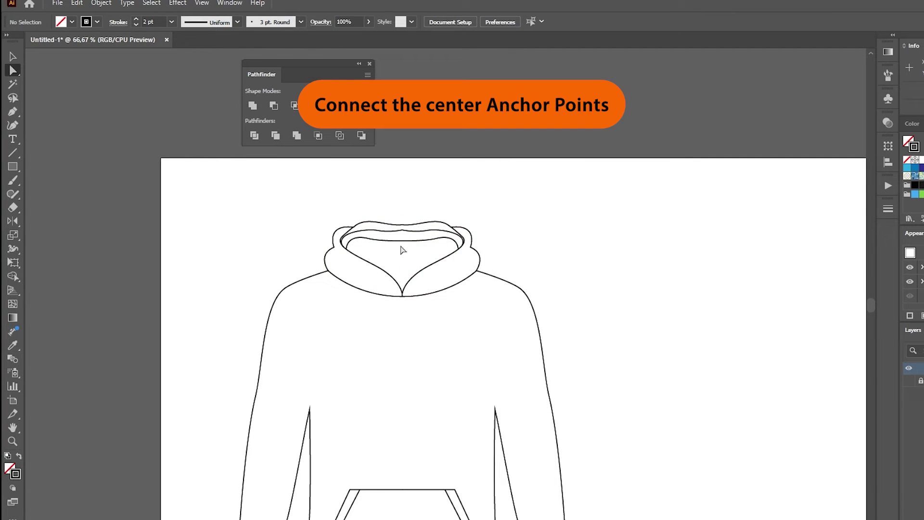
Join the inner hood halves' centre anchors into one path.
drag(423, 224, 378, 241)
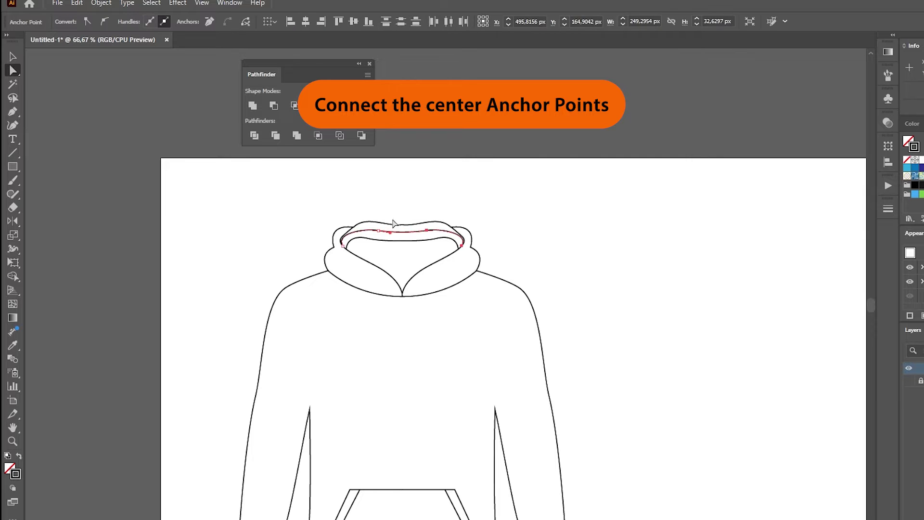
click(228, 22)
click(228, 21)
click(310, 271)
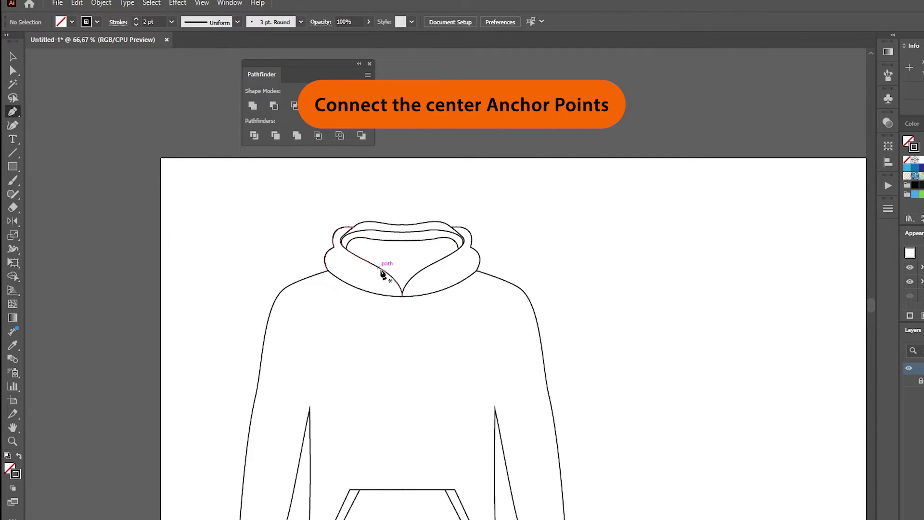
Draw an inner neckline segment across the hood's V and delete the top outer arc.
click(381, 267)
click(428, 266)
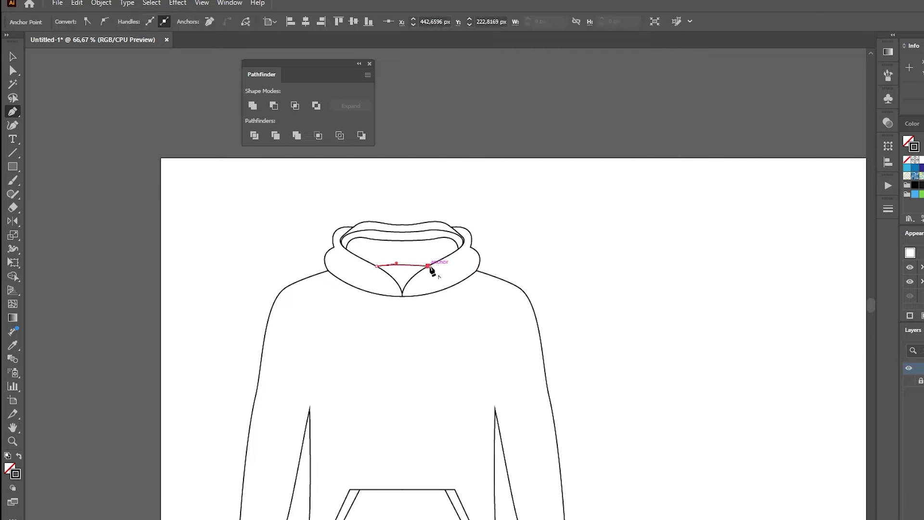
ctrl+click(387, 277)
click(427, 267)
ctrl+click(274, 140)
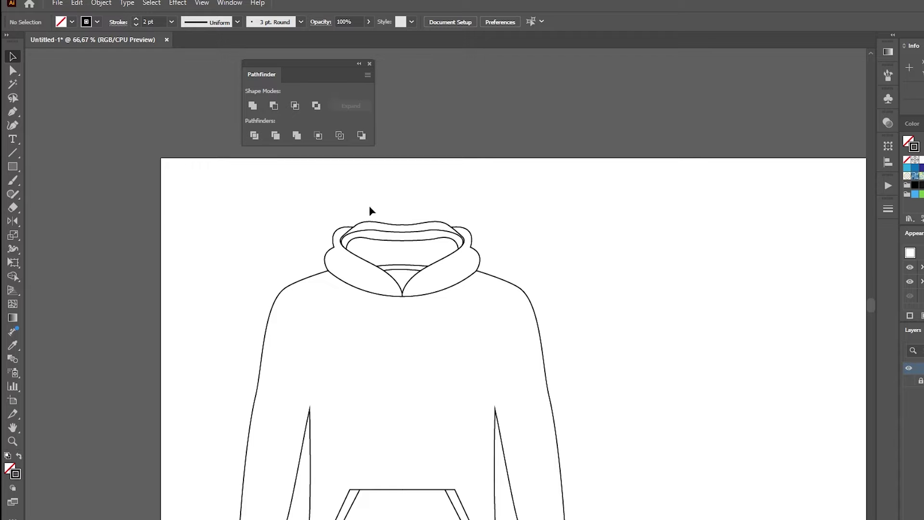
click(383, 221)
key(Delete)
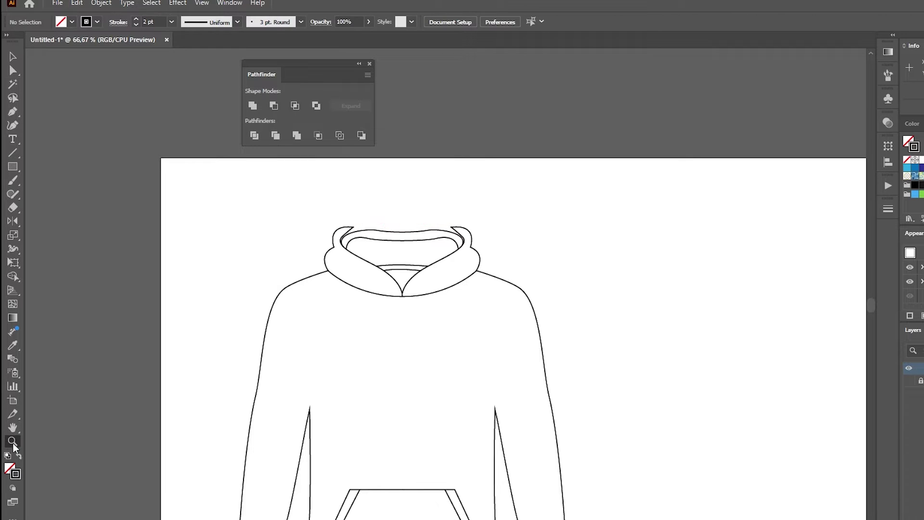
Zoom in on the hood and drag the inner hood anchors to reshape the fold curves.
click(13, 441)
click(479, 315)
click(258, 301)
click(258, 284)
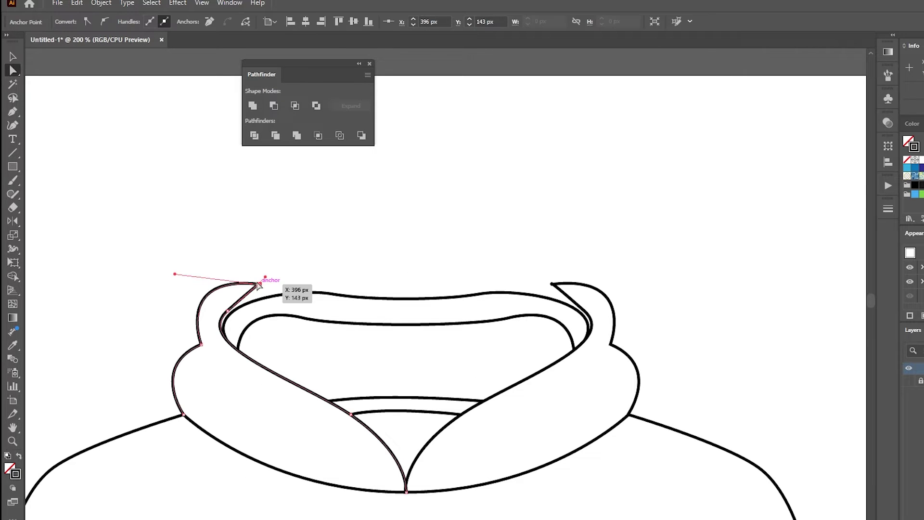
drag(262, 286, 232, 318)
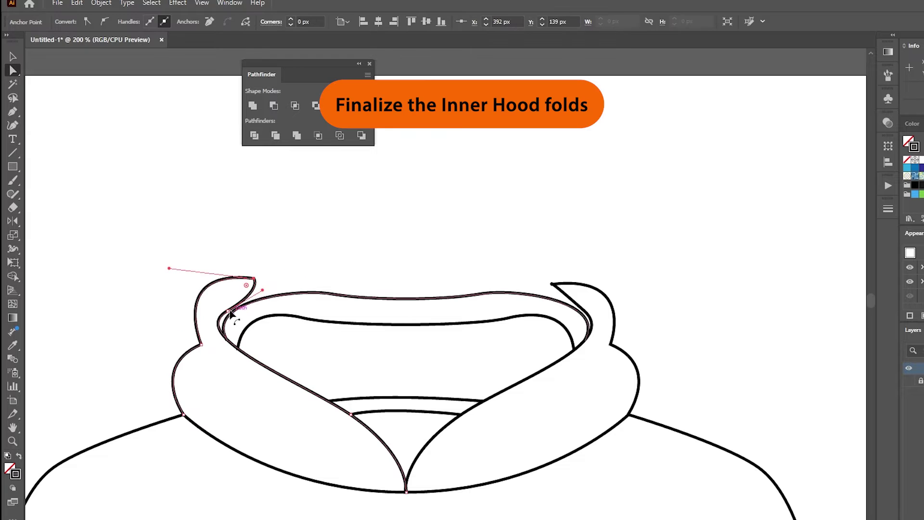
click(253, 279)
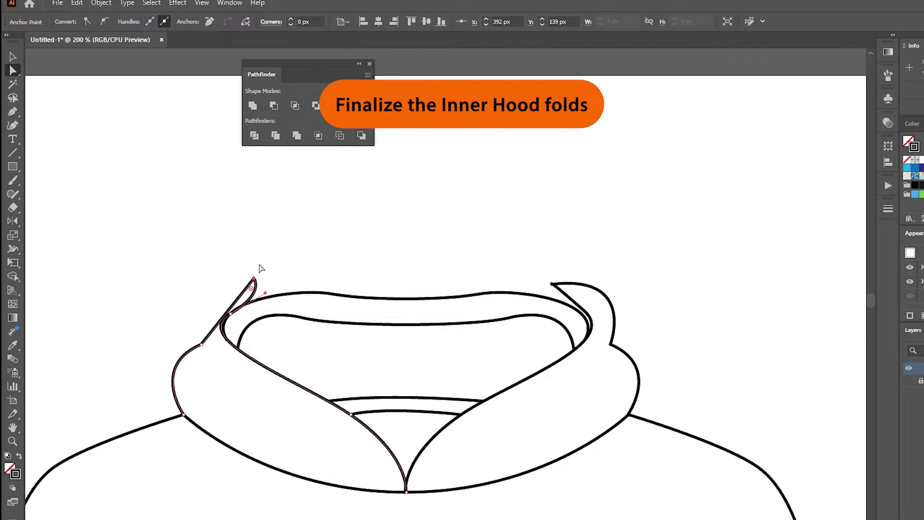
drag(253, 278, 257, 300)
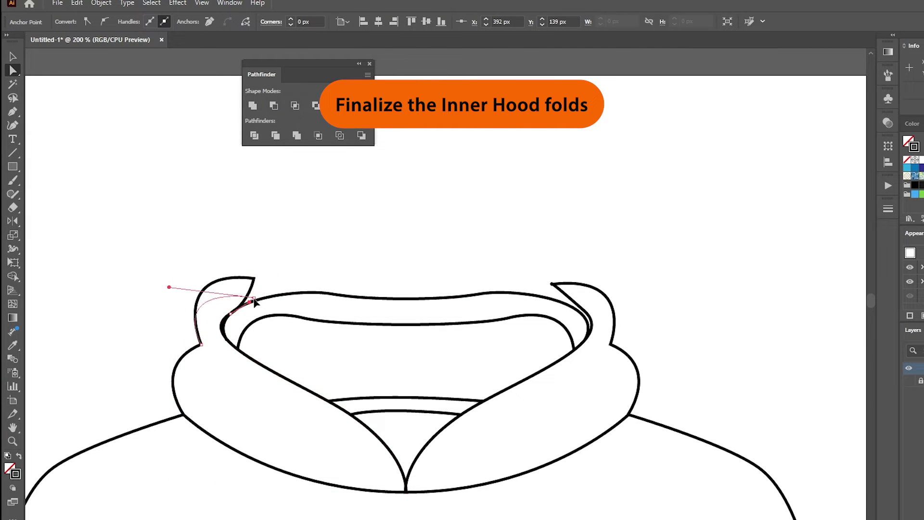
click(231, 314)
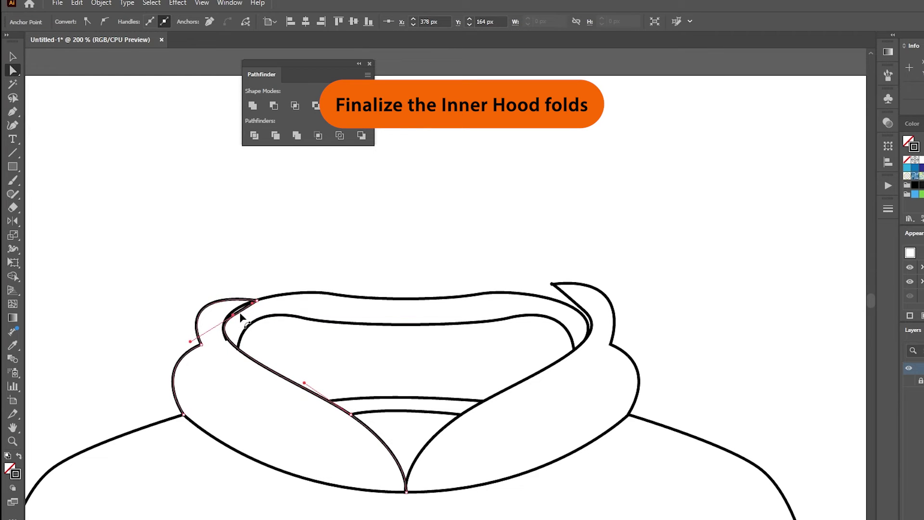
click(296, 290)
click(224, 333)
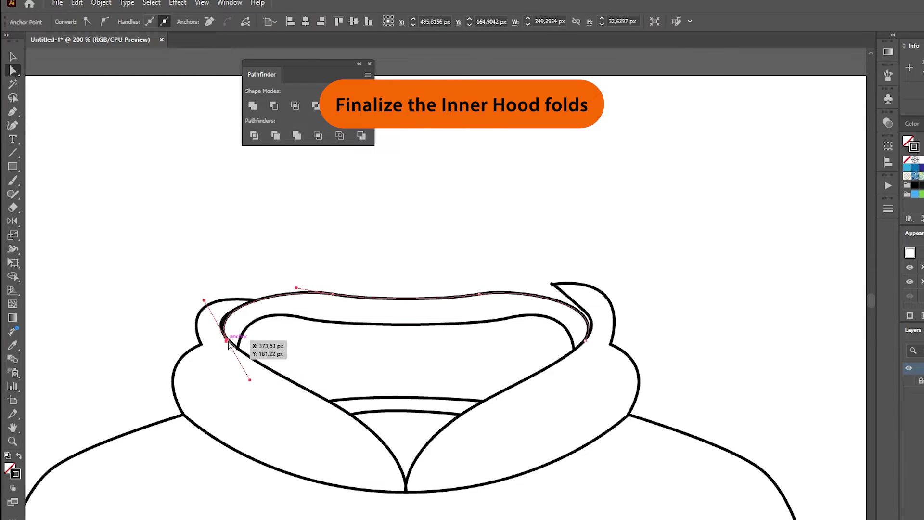
click(309, 190)
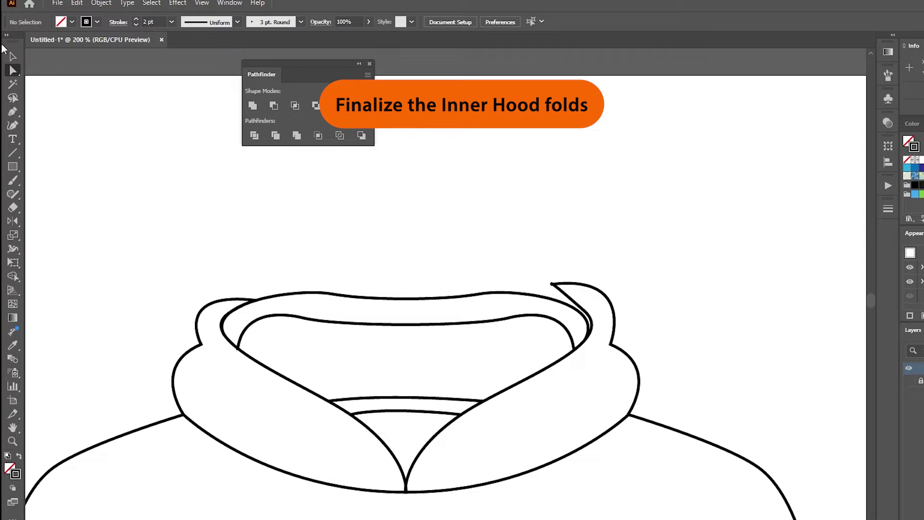
Replace the right hood fold with a mirrored copy of the left fold.
click(576, 289)
key(Delete)
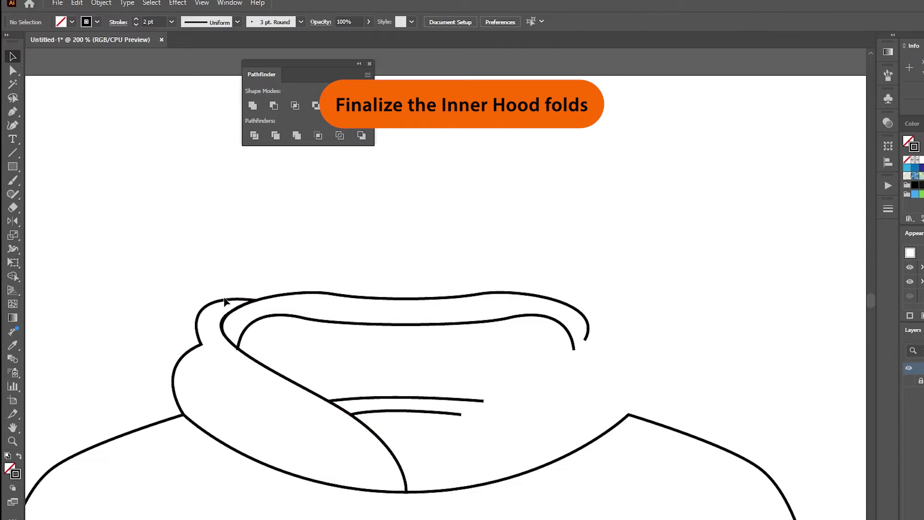
click(226, 302)
key(o)
drag(292, 382, 461, 374)
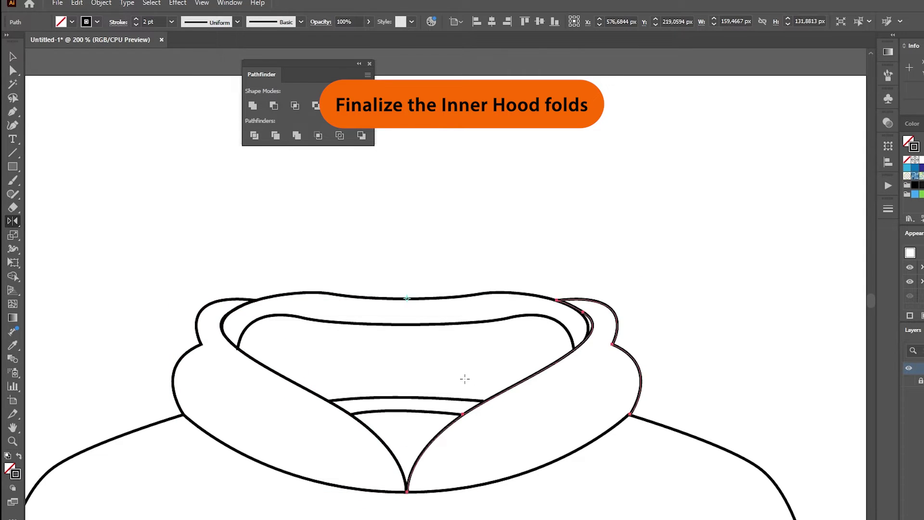
key(v)
click(281, 222)
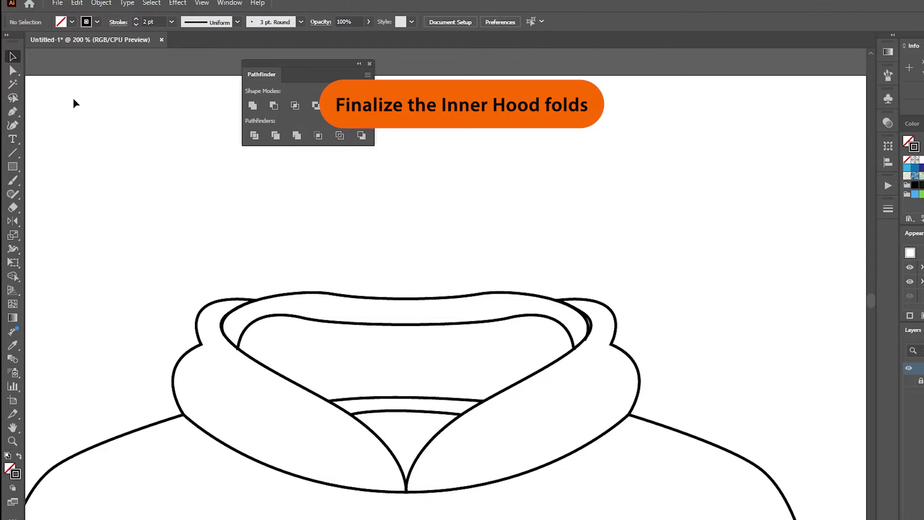
Draw a curved Pen line arching over the top of the hood.
drag(235, 302, 289, 264)
drag(361, 264, 427, 274)
drag(505, 269, 533, 274)
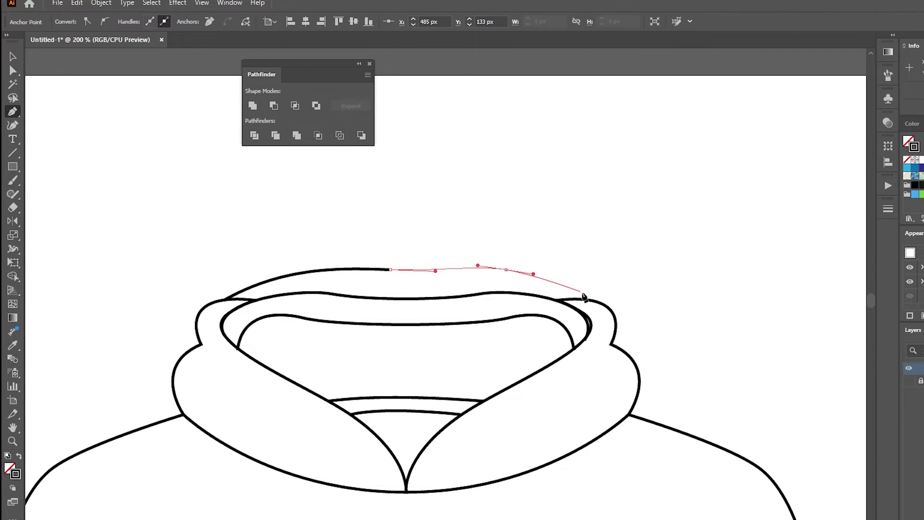
drag(609, 310, 617, 322)
ctrl+click(119, 148)
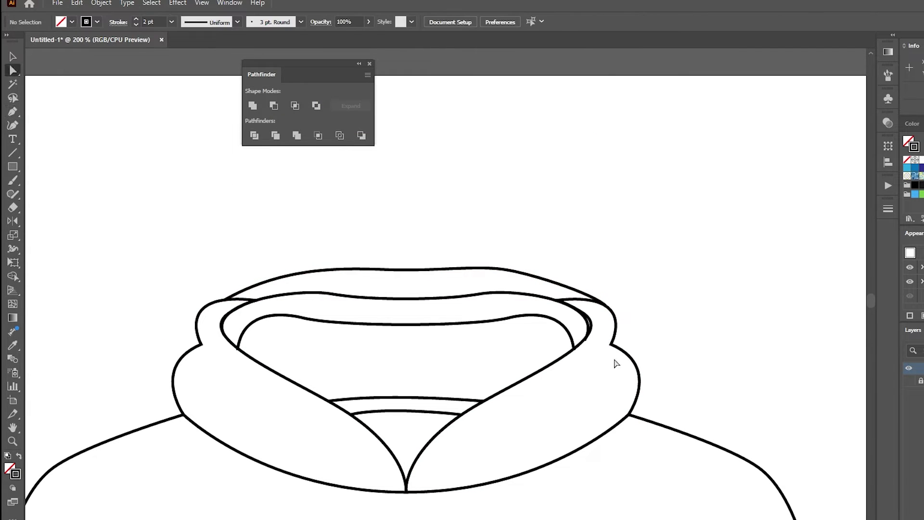
click(588, 334)
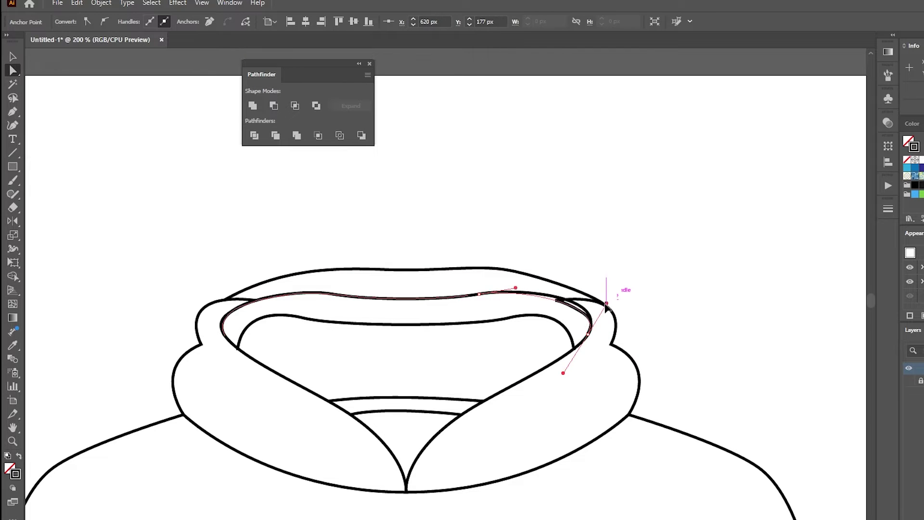
click(538, 239)
Draw a small eyelet circle at the neckline and duplicate it to the right side.
scroll(333, 365, down, 5)
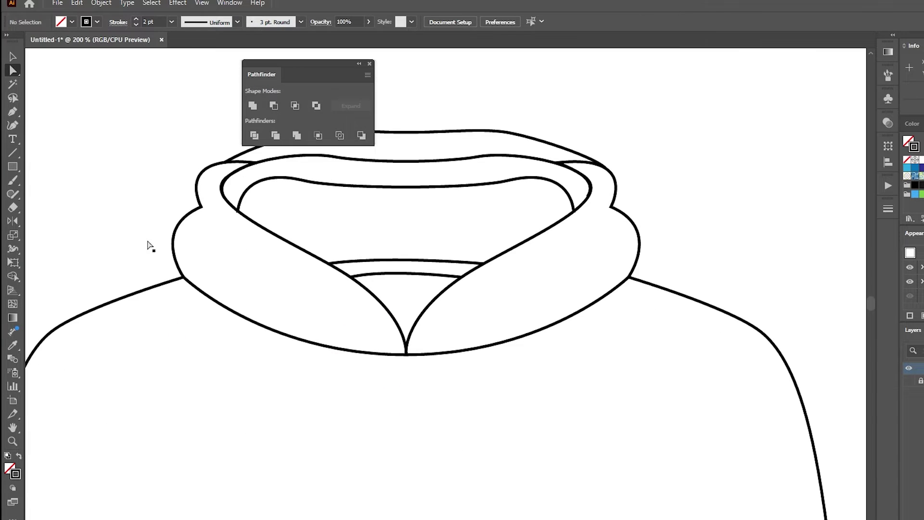
drag(12, 166, 43, 197)
mouse_move(342, 309)
mouse_down()
mouse_move(359, 326)
mouse_move(467, 334)
mouse_move(415, 375)
mouse_up()
key(v)
key(ctrl+shift+a)
alt+scroll(478, 264, down, 1)
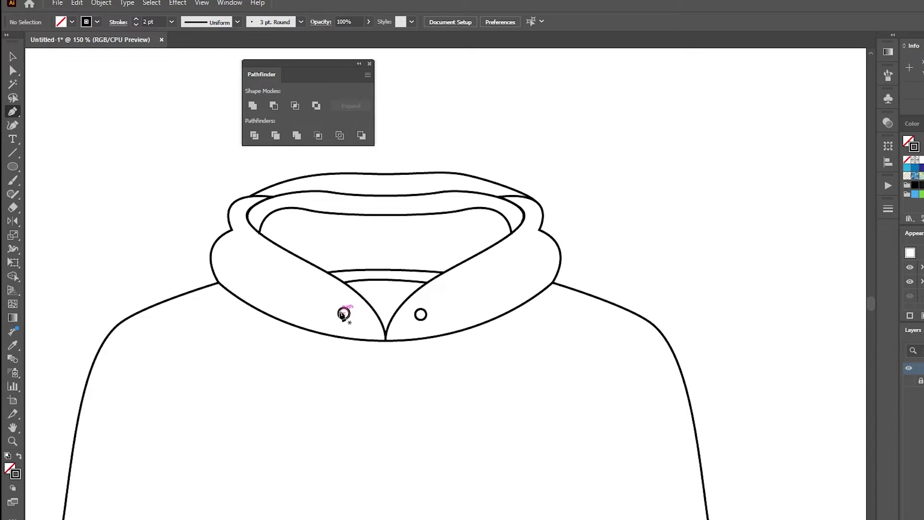
Draw a long drawstring from the left eyelet and mirror a copy onto the right eyelet.
click(293, 466)
drag(343, 313, 349, 318)
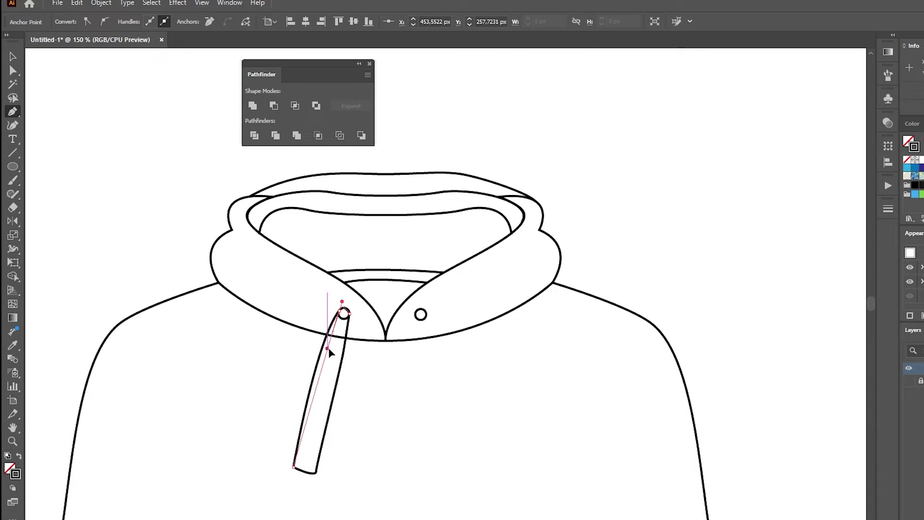
ctrl+click(41, 79)
click(337, 365)
key(o)
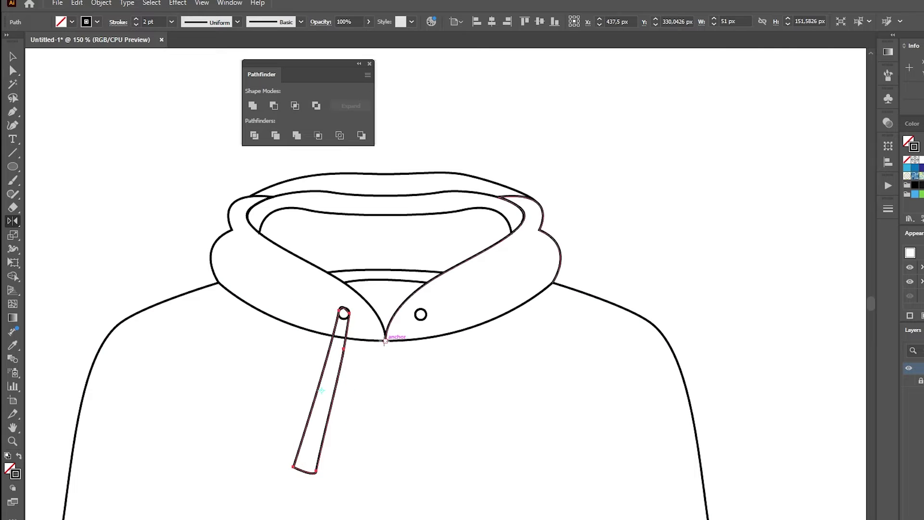
click(385, 340)
drag(342, 356, 342, 385)
click(12, 56)
click(417, 327)
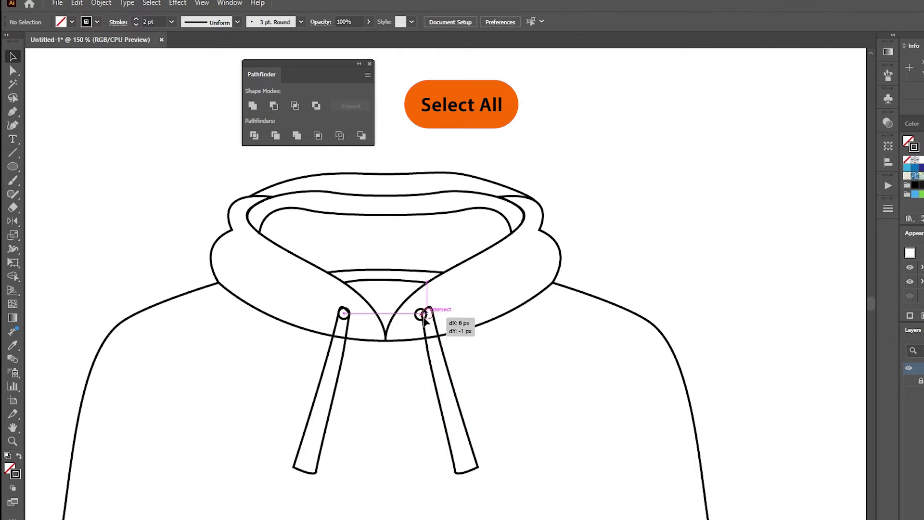
Nudge the right drawstring onto its eyelet, review the whole hoodie, then zoom to 100% on the hood.
drag(424, 320, 424, 320)
scroll(577, 253, down, 10)
scroll(481, 255, down, 5)
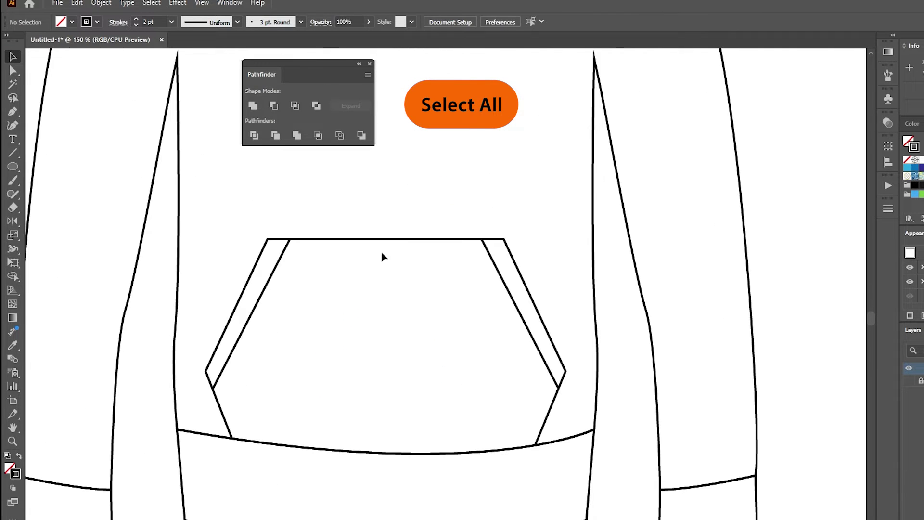
scroll(365, 269, up, 2)
drag(364, 361, 417, 382)
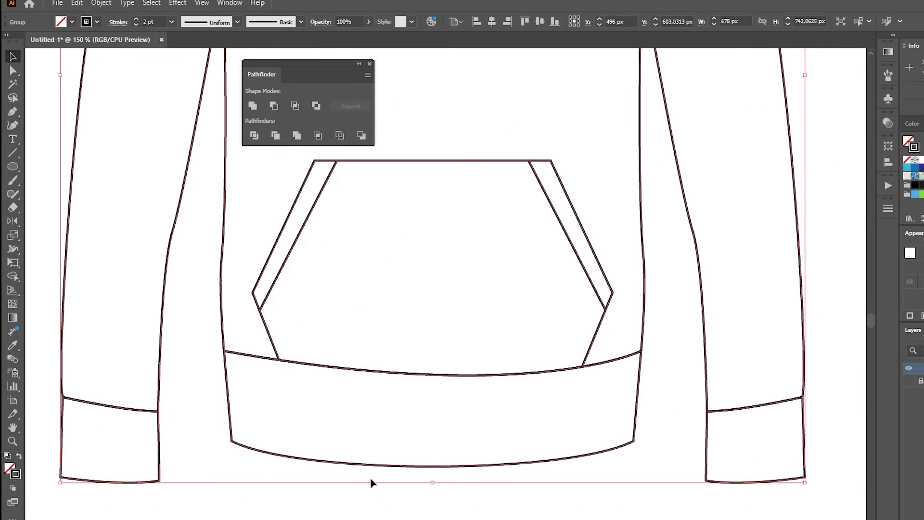
key(ctrl+0)
key(ctrl+equal)
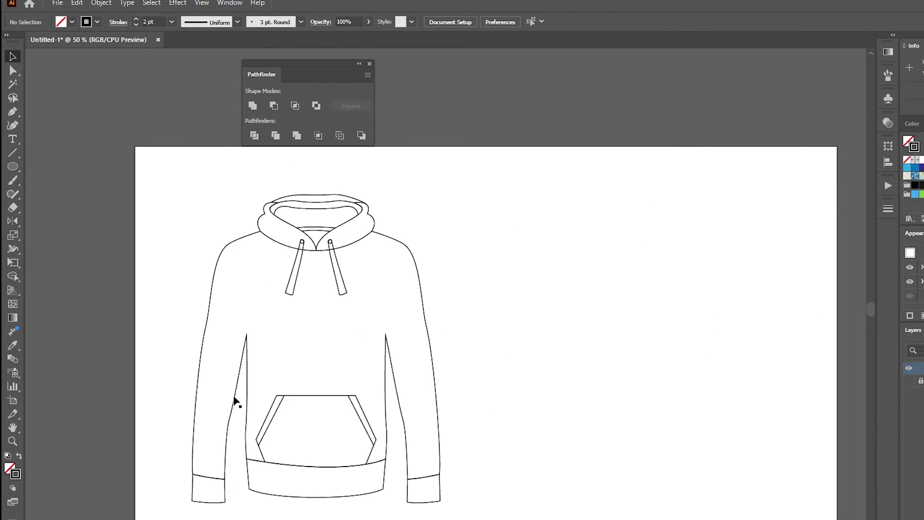
click(424, 335)
click(458, 320)
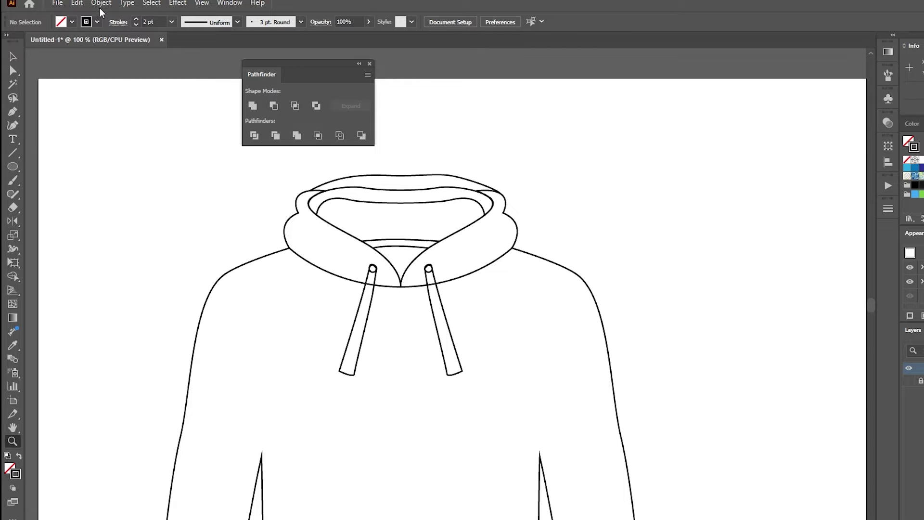
Select all paths in the drawing with Select > All.
click(152, 3)
click(160, 14)
click(13, 277)
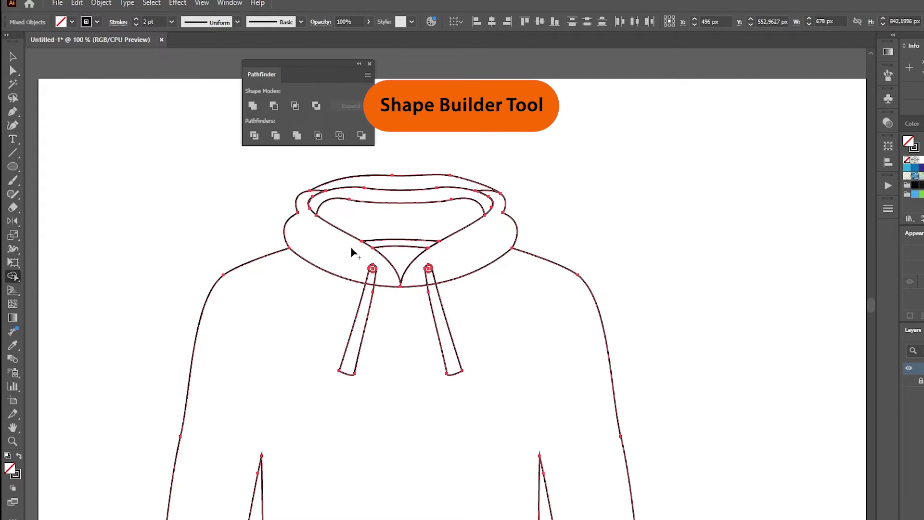
Turn on Gap Detection in the Shape Builder options and merge the hood regions into one shape.
click(436, 303)
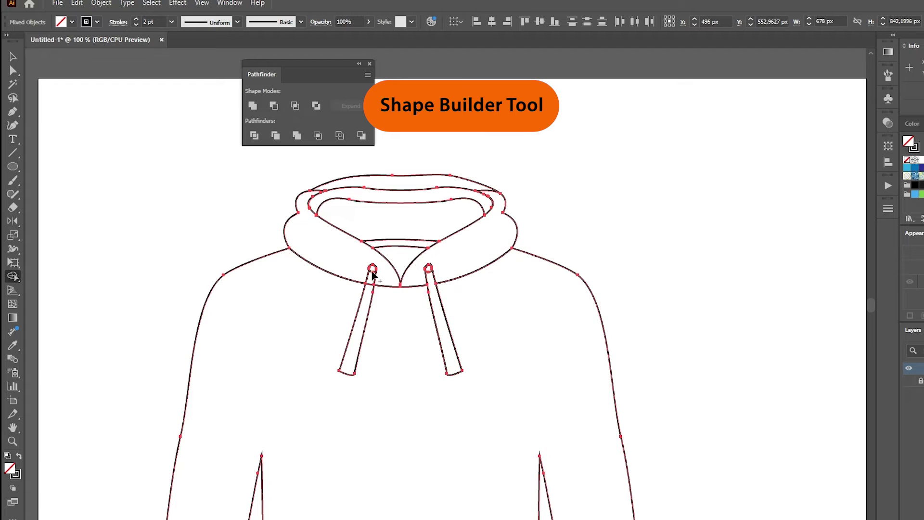
click(396, 202)
double_click(13, 276)
click(471, 144)
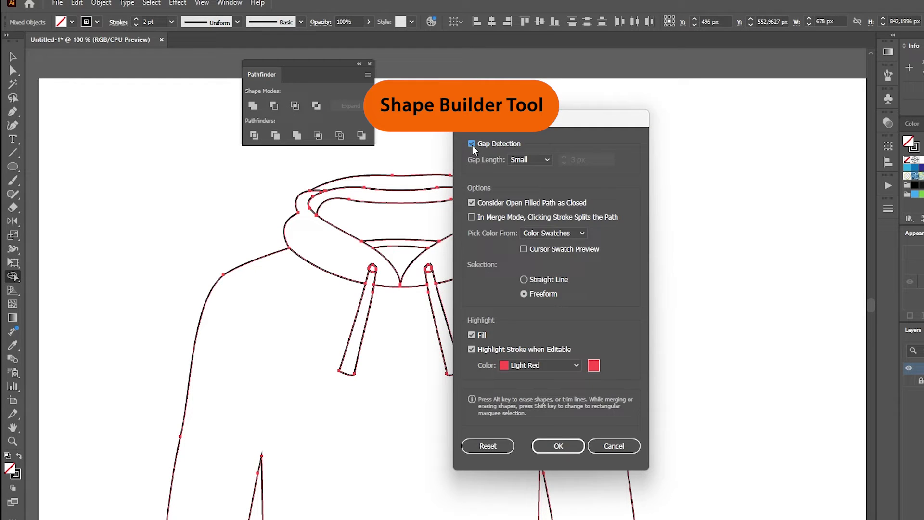
click(556, 447)
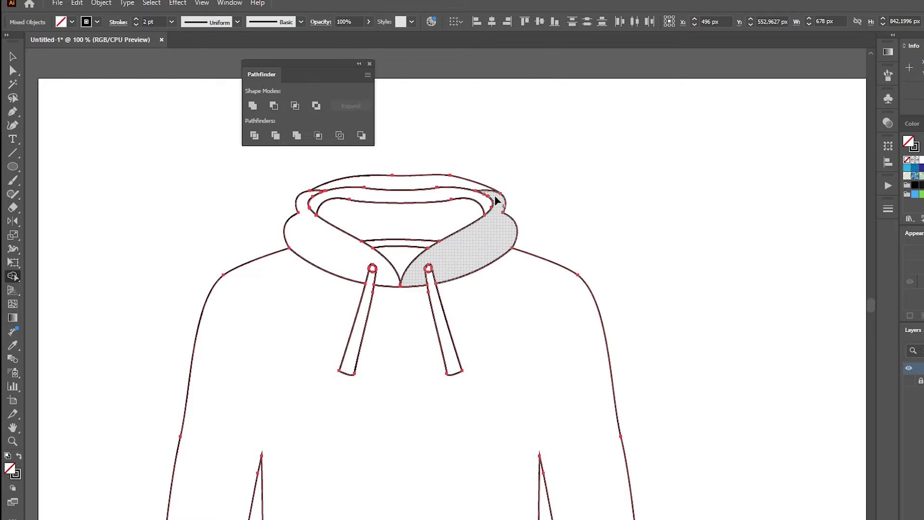
drag(324, 243, 321, 191)
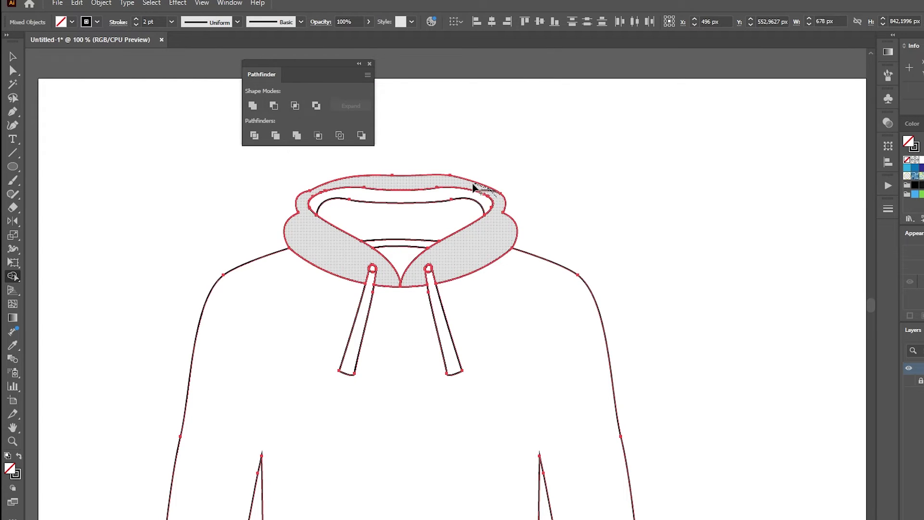
scroll(371, 309, down, 5)
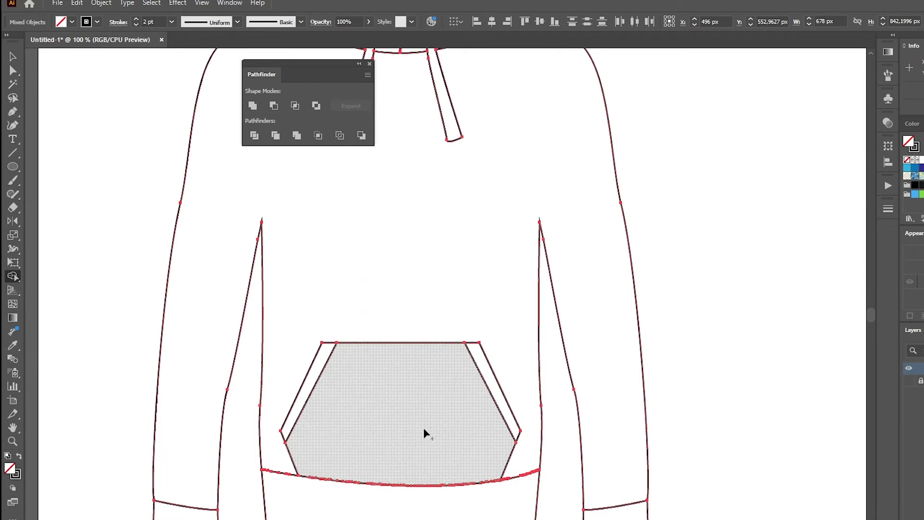
Fill the hoodie body group with a light grey swatch.
key(v)
key(ctrl+minus)
key(ctrl+minus)
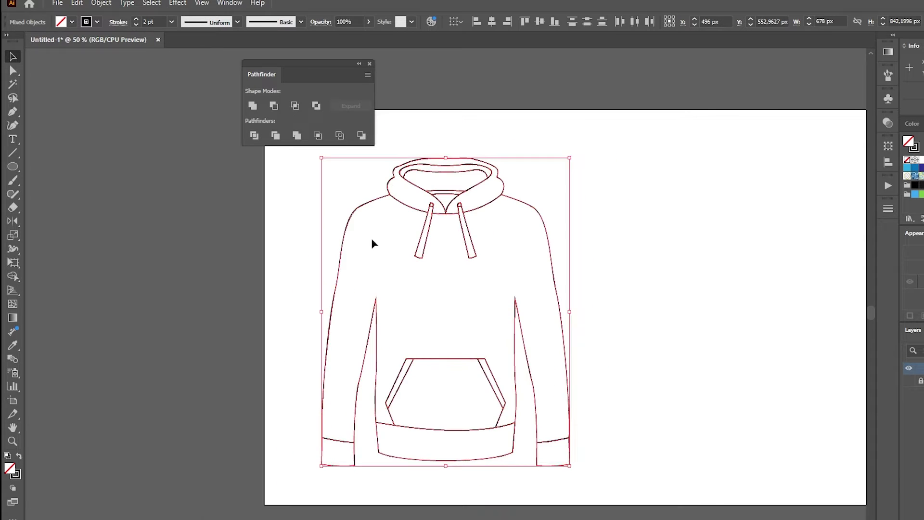
scroll(481, 264, right, 3)
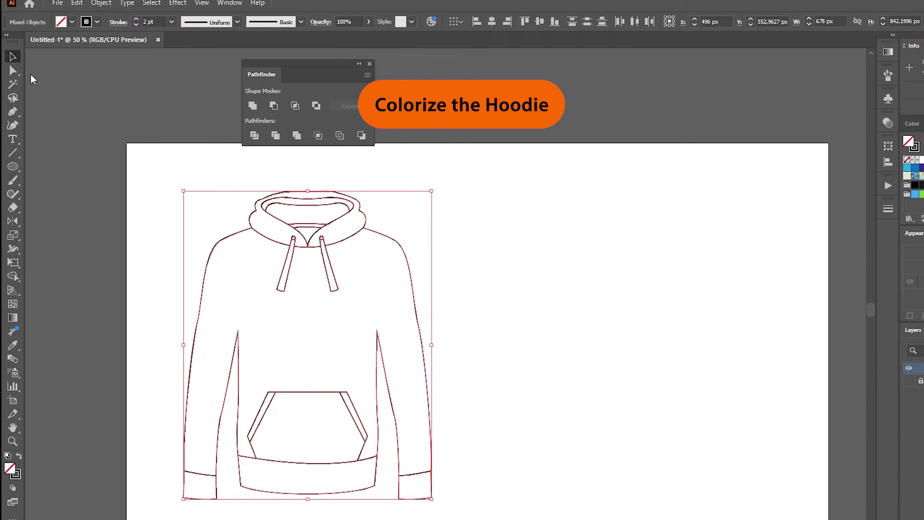
click(402, 262)
click(252, 241)
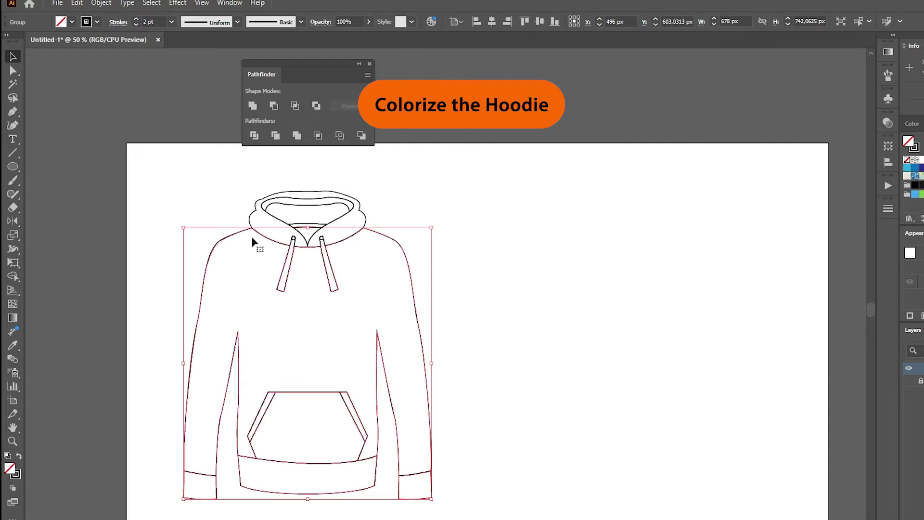
click(81, 22)
click(84, 77)
click(563, 381)
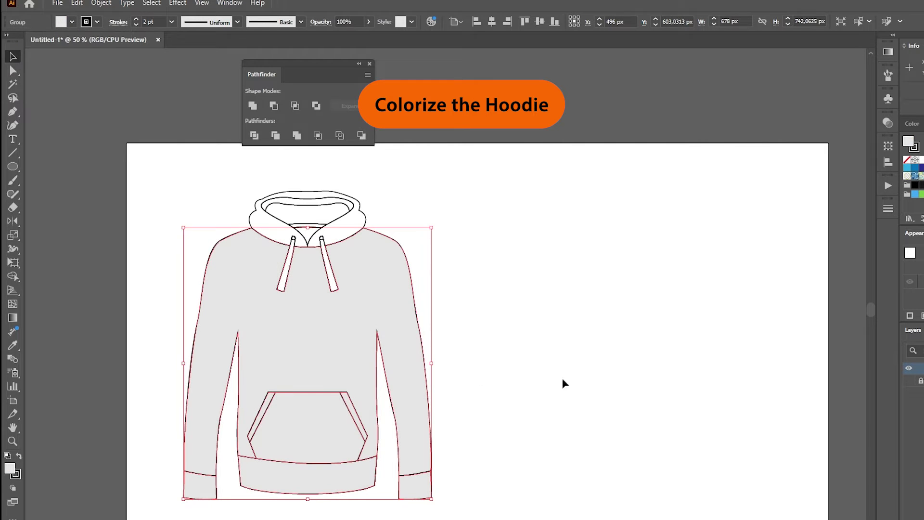
Set the fill to none and start a new Pen fold line inside the hood.
key(ctrl+equal)
key(ctrl+equal)
key(ctrl+equal)
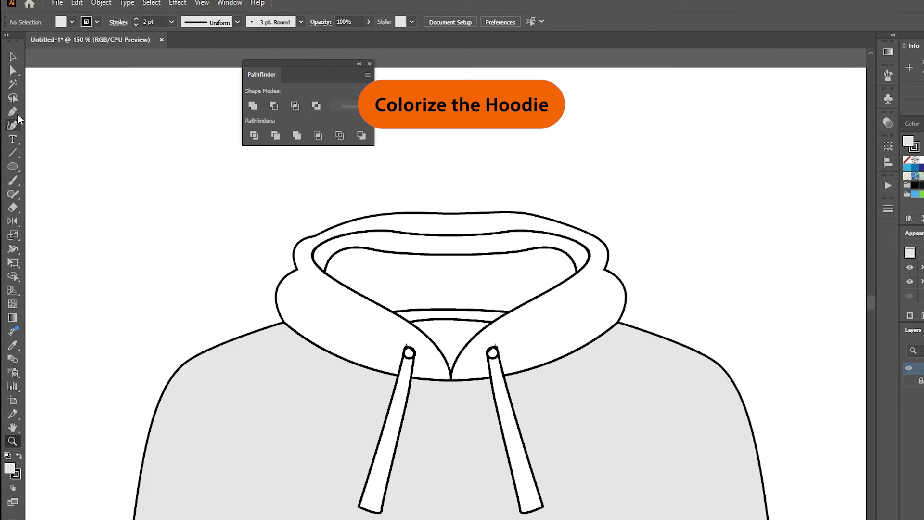
click(72, 22)
click(8, 48)
key(p)
click(403, 309)
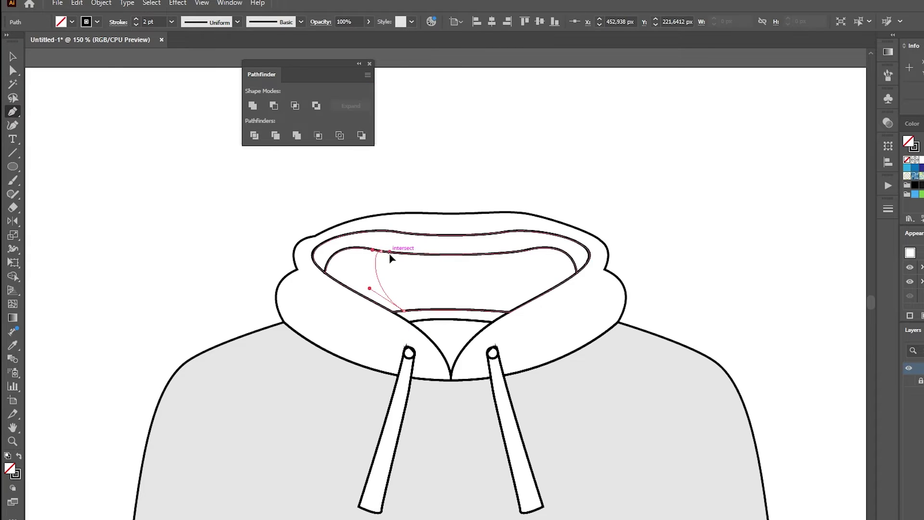
Draw a curved fold inside the hood opening and mirror a copy onto the right side.
mouse_move(378, 251)
mouse_down()
mouse_move(395, 261)
mouse_move(355, 248)
mouse_up()
key(ctrl+shift+a)
click(12, 56)
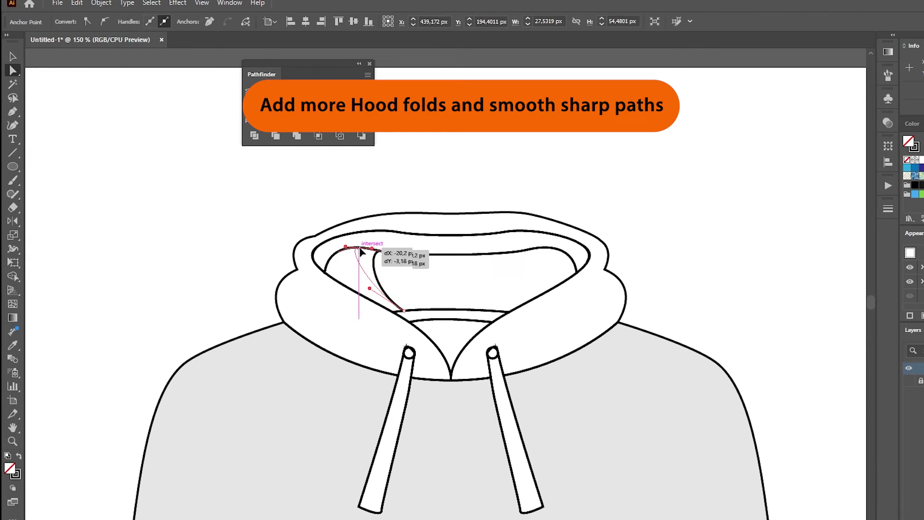
click(378, 287)
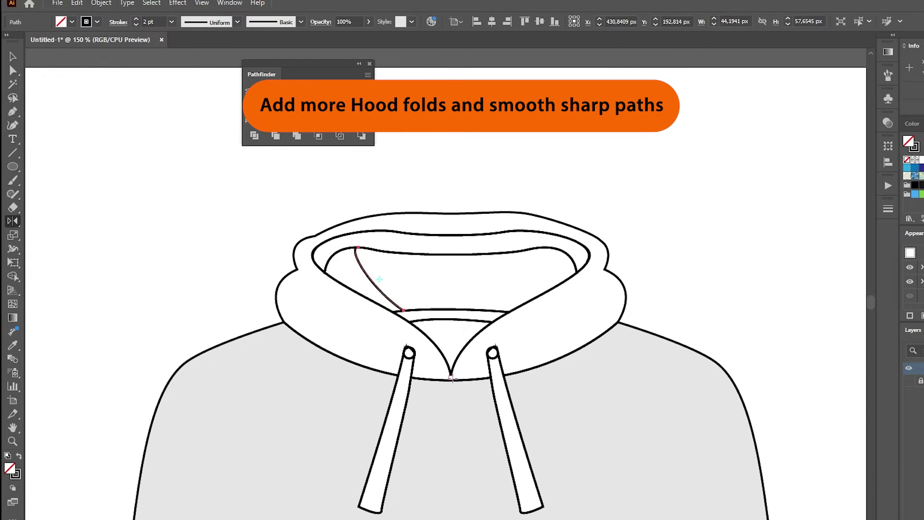
drag(377, 288, 524, 289)
key(v)
key(ctrl+shift+a)
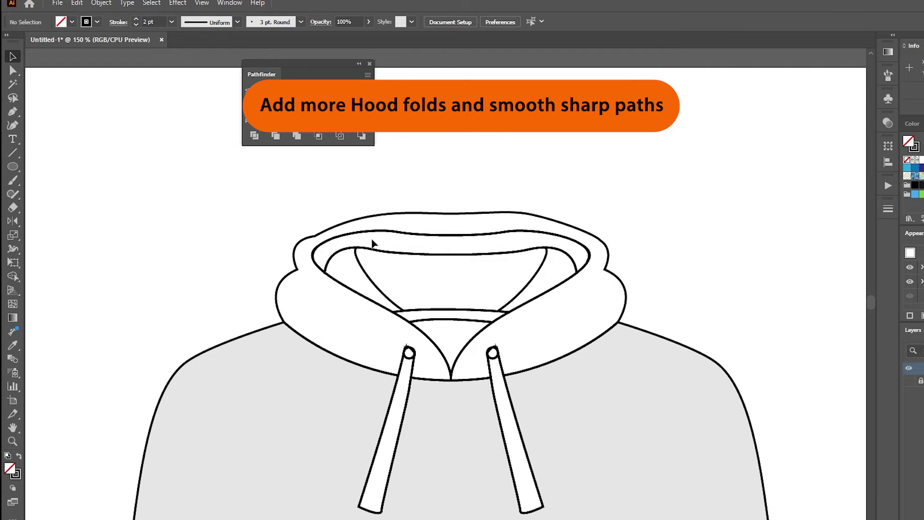
Select all the artwork, bring up the Stroke panel and move it aside, then deselect.
click(147, 6)
click(159, 17)
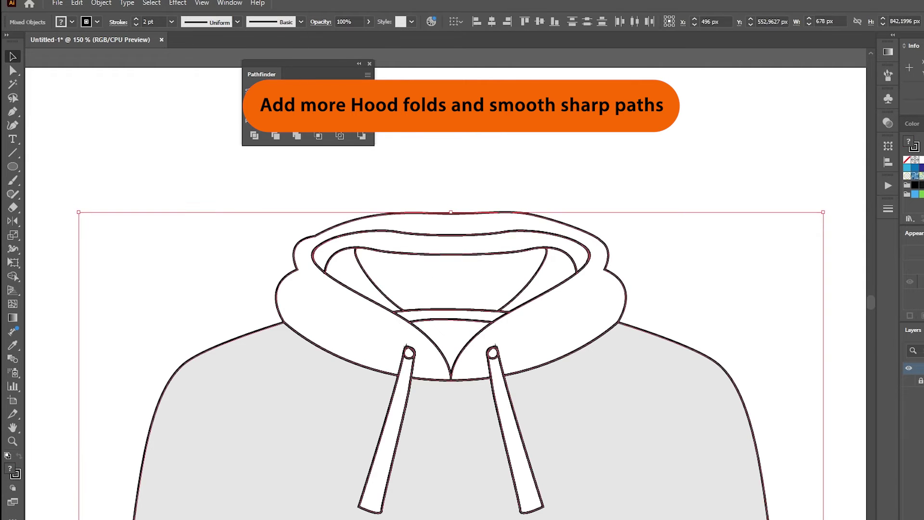
click(888, 209)
drag(773, 205, 105, 85)
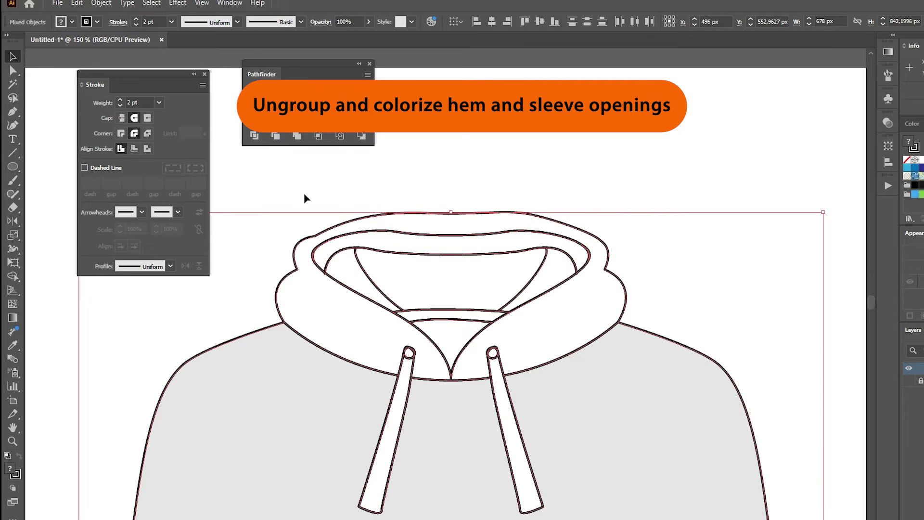
click(304, 193)
Ungroup the hoodie artwork and fill the hem and both cuffs darker grey.
scroll(455, 419, down, 5)
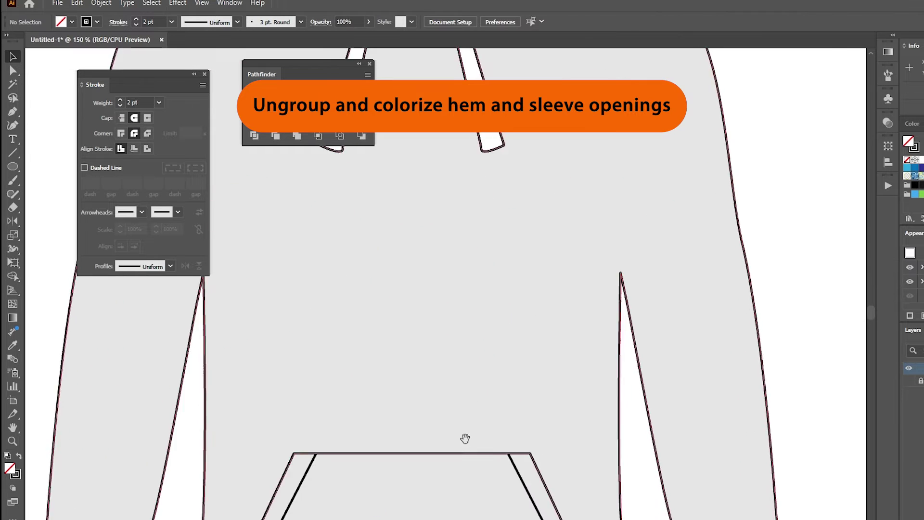
scroll(529, 361, down, 5)
scroll(628, 286, right, 3)
key(ctrl+a)
click(155, 431)
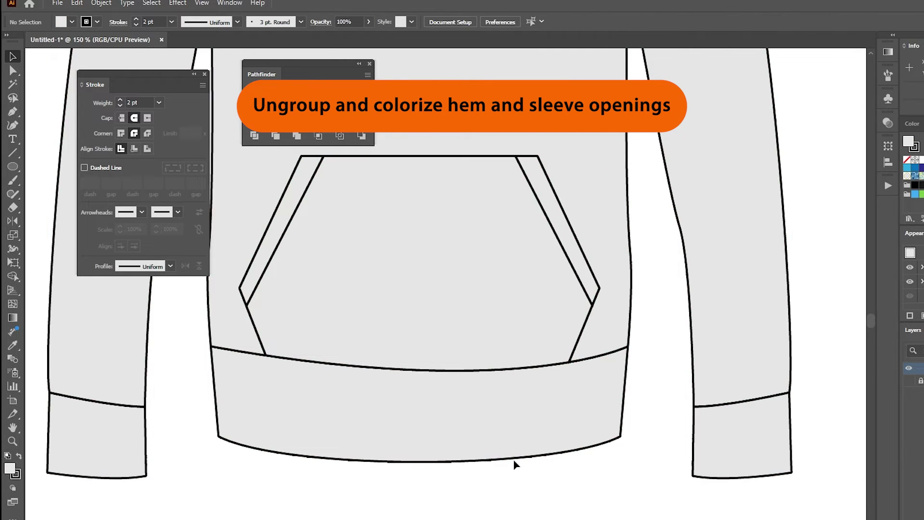
right_click(511, 461)
click(545, 319)
drag(741, 491, 97, 469)
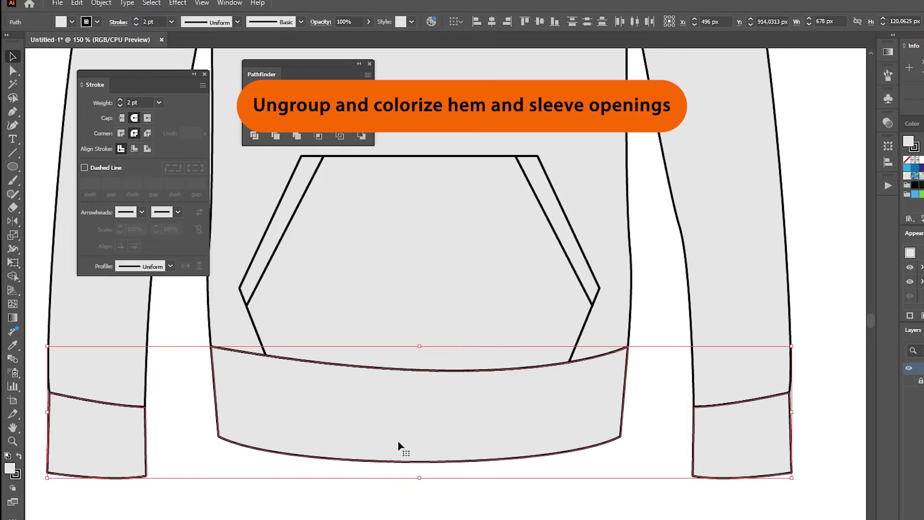
click(71, 21)
click(73, 75)
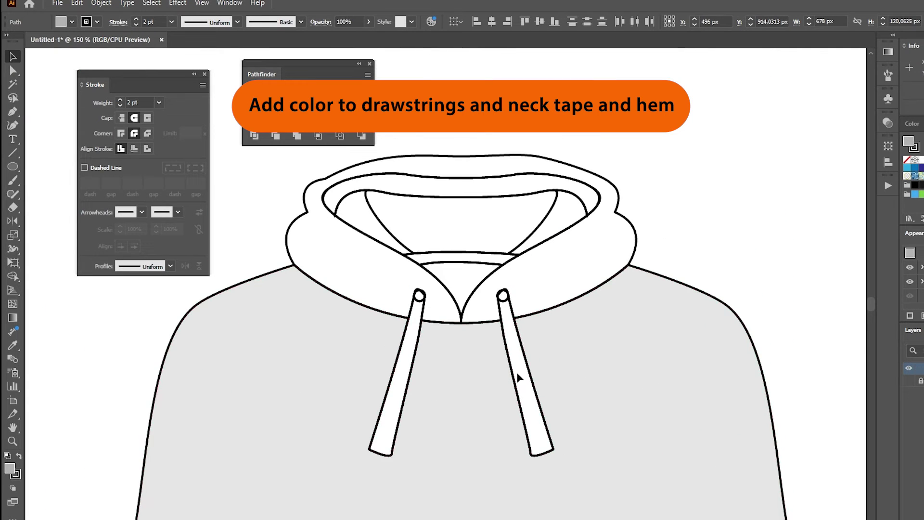
Fill both drawstrings and the neck tape black.
click(548, 447)
shift+click(381, 448)
click(71, 21)
click(32, 36)
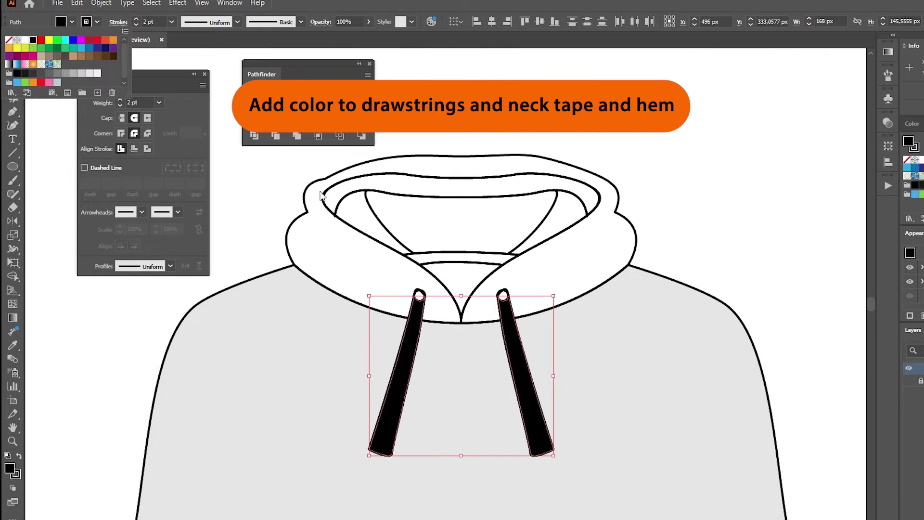
click(529, 271)
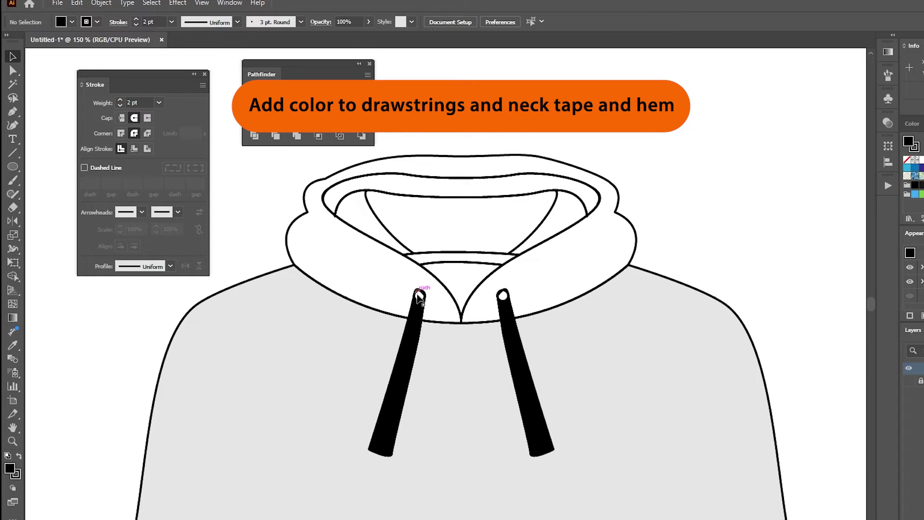
click(443, 264)
click(72, 22)
click(32, 36)
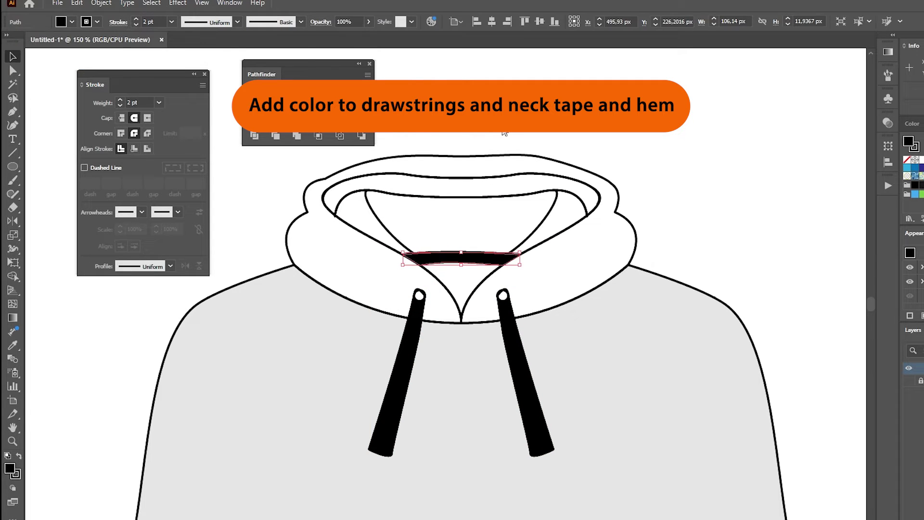
Apply the body's grey colour to the outer hood shape.
click(299, 219)
click(12, 345)
click(216, 385)
key(v)
click(354, 198)
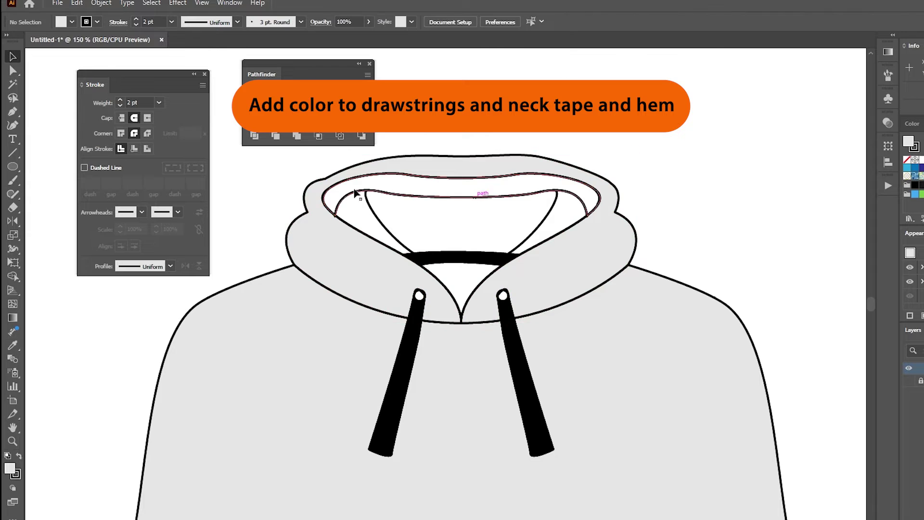
click(556, 233)
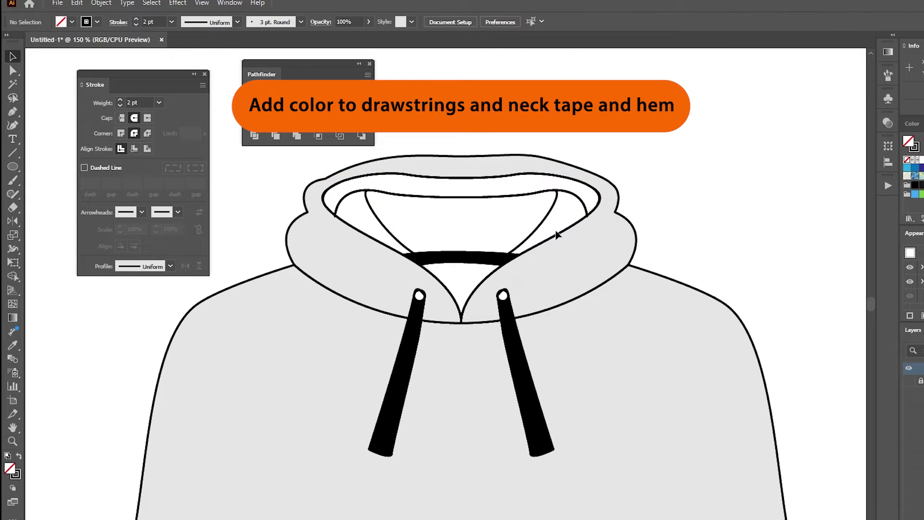
Fill the hood opening grey after trying a navy swatch.
click(548, 189)
click(481, 294)
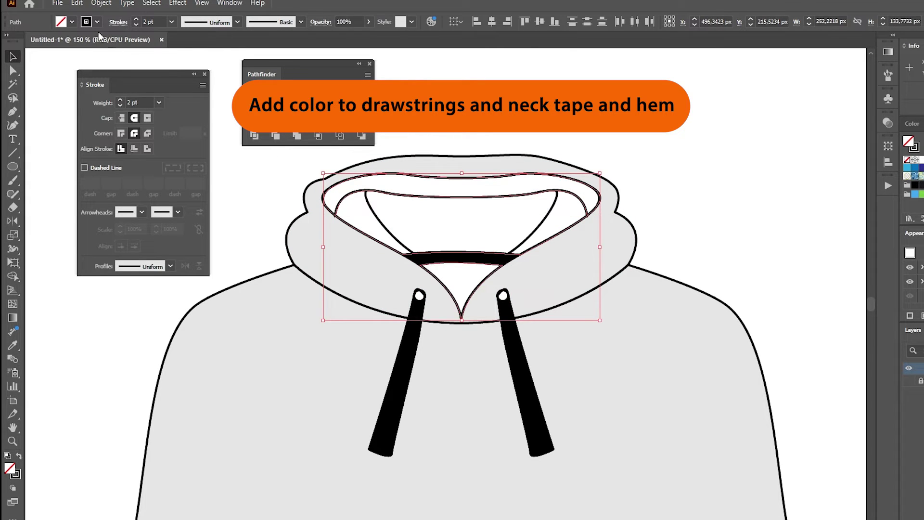
click(71, 22)
click(81, 74)
click(105, 49)
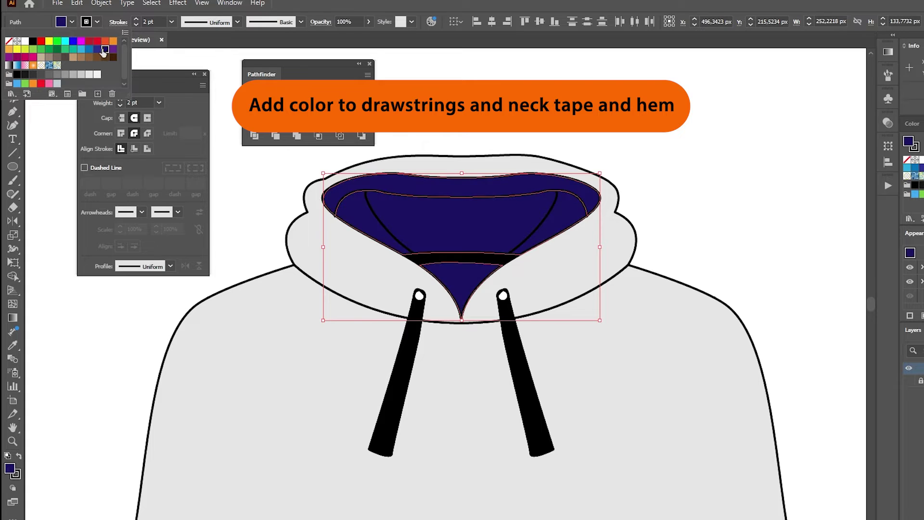
click(96, 71)
Fill the neck triangle below the tape white, then select all the hoodie paths.
click(460, 279)
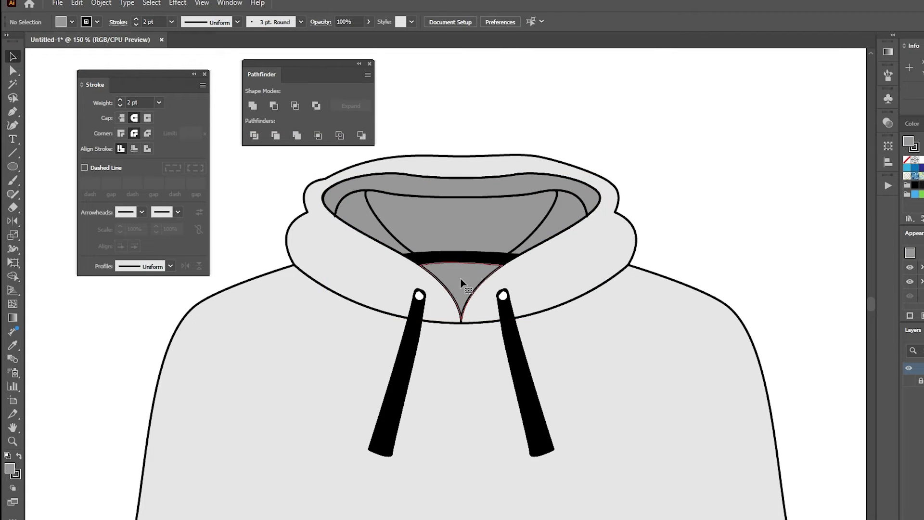
click(12, 345)
click(39, 50)
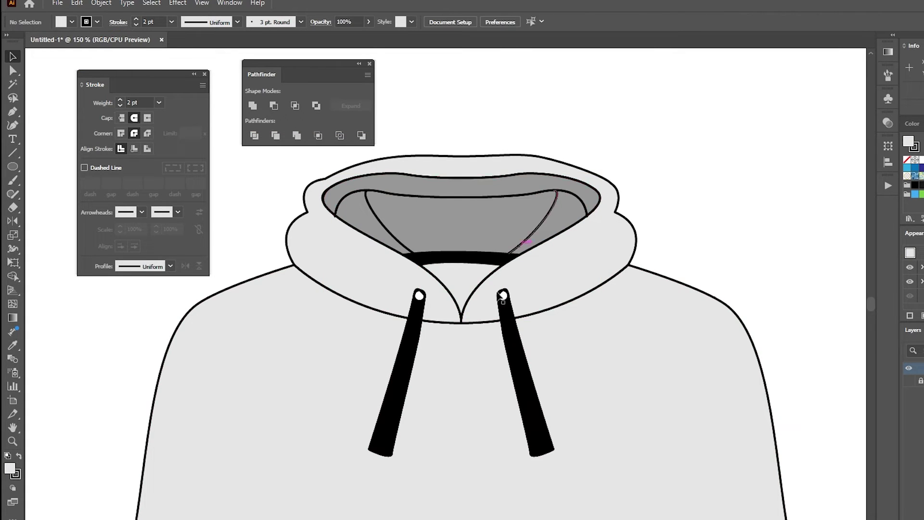
key(ctrl+a)
click(12, 275)
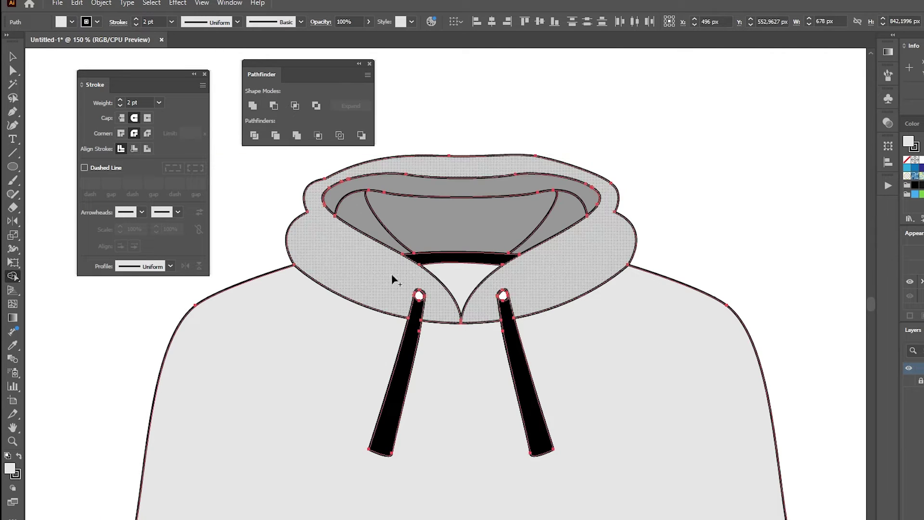
Fill both drawstring eyelets black and zoom out to see the whole hoodie.
click(13, 57)
click(420, 295)
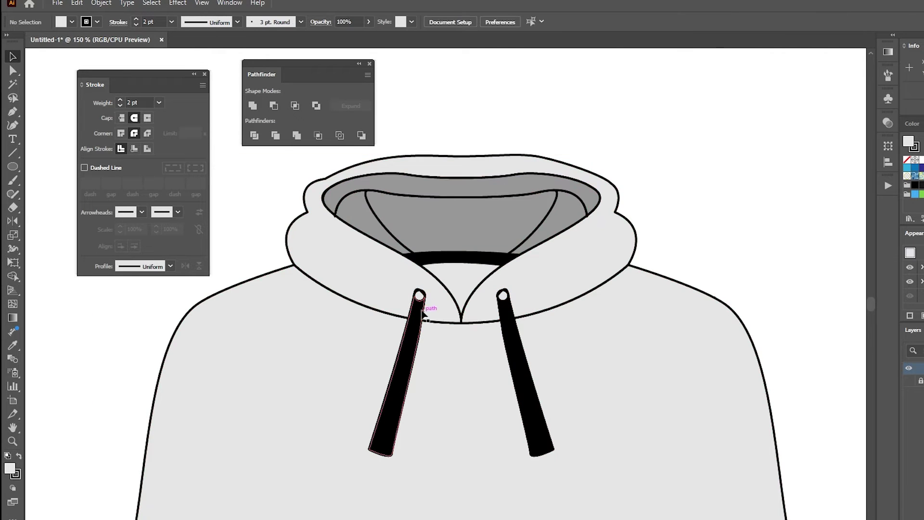
shift+click(503, 295)
click(72, 22)
click(30, 43)
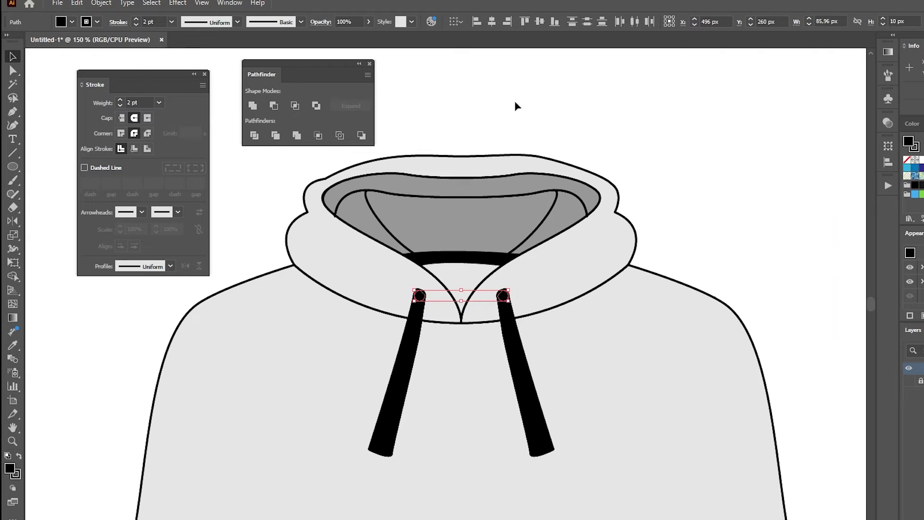
click(516, 108)
scroll(567, 107, down, 5)
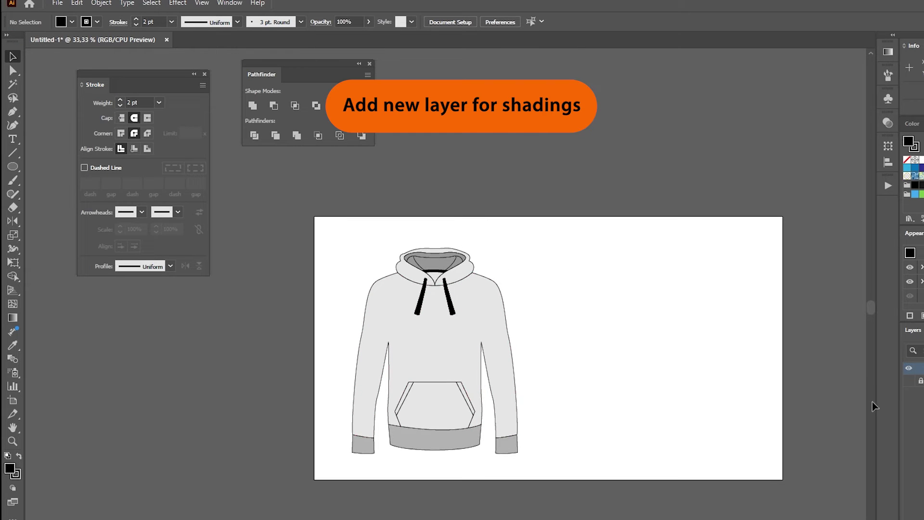
Fill the hem and both sleeve cuffs black from the fill swatches.
click(435, 438)
click(72, 22)
click(30, 42)
click(481, 192)
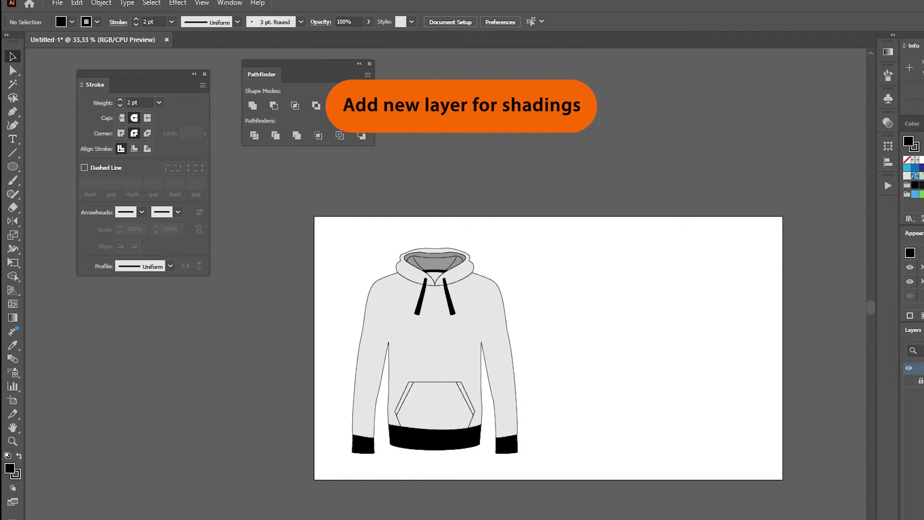
scroll(465, 357, up, 3)
Draw a first fold-shading path down the hoodie's left front edge with the Pen tool.
key(p)
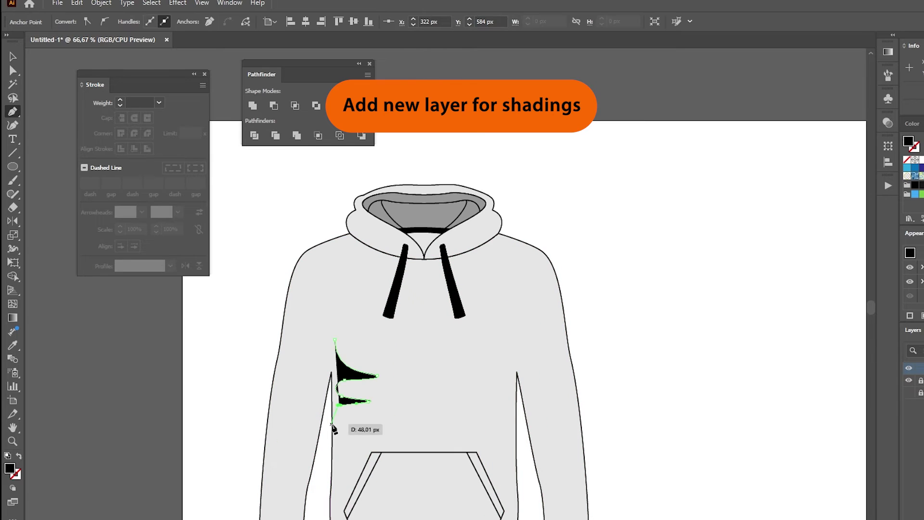
click(360, 429)
click(340, 516)
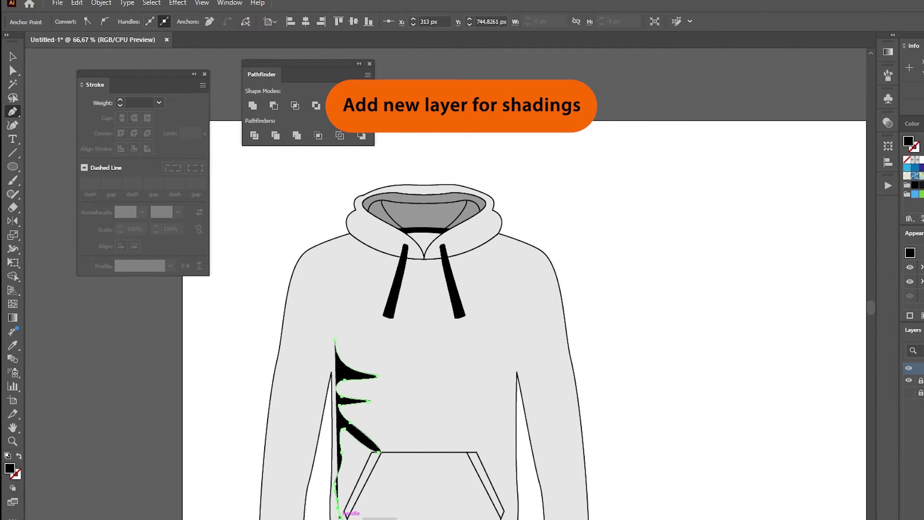
click(342, 517)
scroll(336, 481, down, 3)
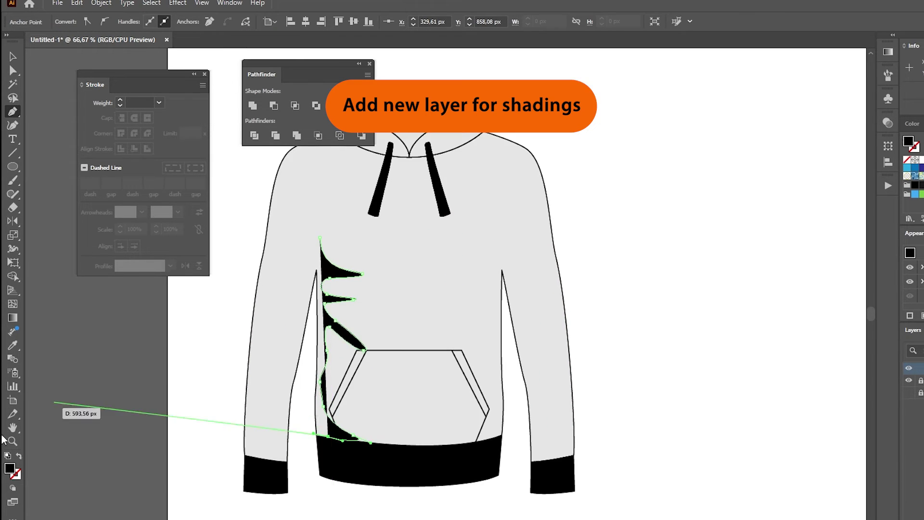
scroll(252, 431, up, 2)
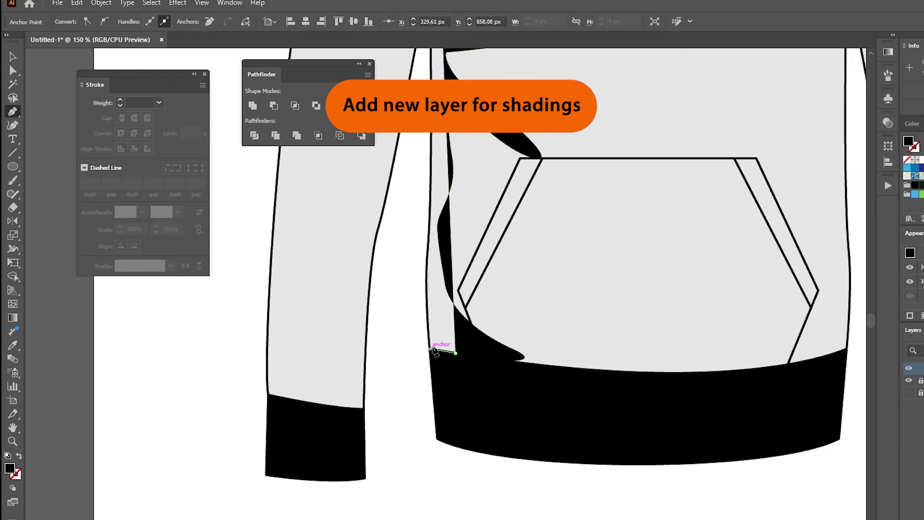
scroll(488, 315, up, 2)
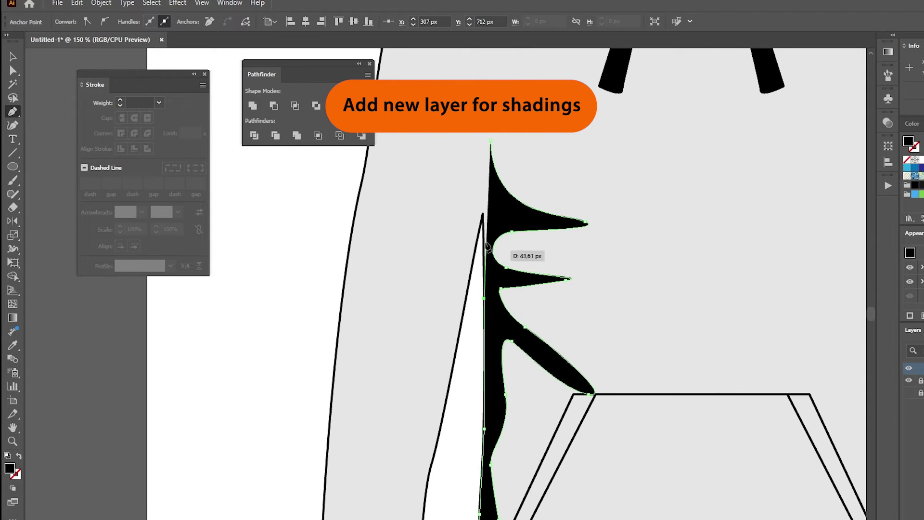
key(Return)
Draw a closed fold-shading shape with pointed creases running up along the stem.
click(474, 252)
click(451, 272)
click(434, 274)
click(416, 258)
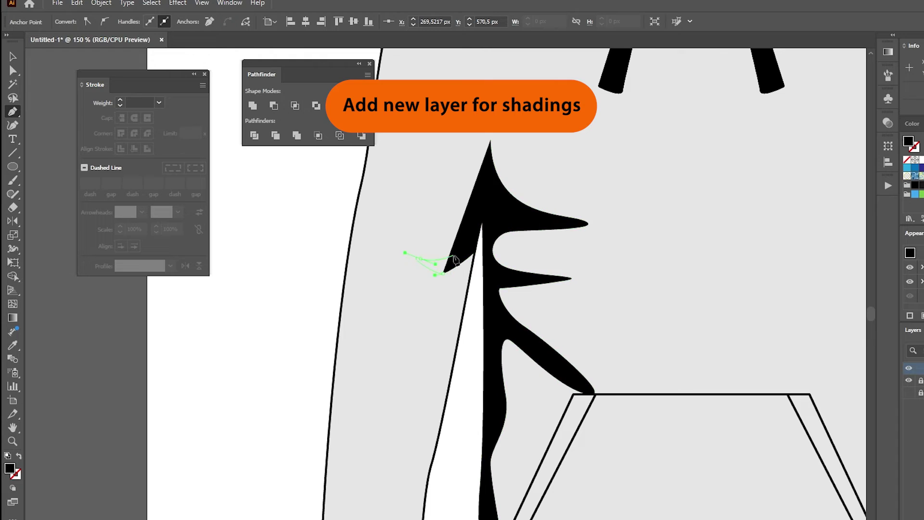
click(479, 207)
click(477, 186)
click(474, 111)
click(472, 96)
click(470, 66)
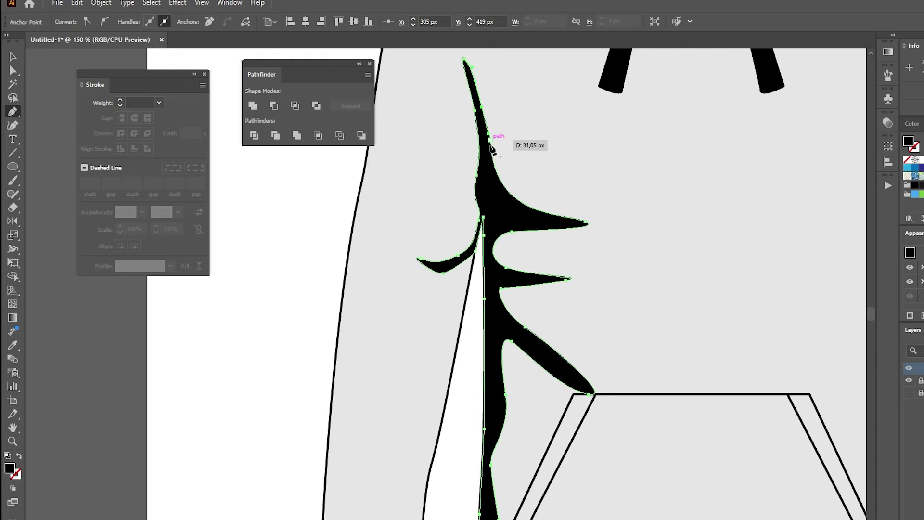
click(503, 135)
click(491, 161)
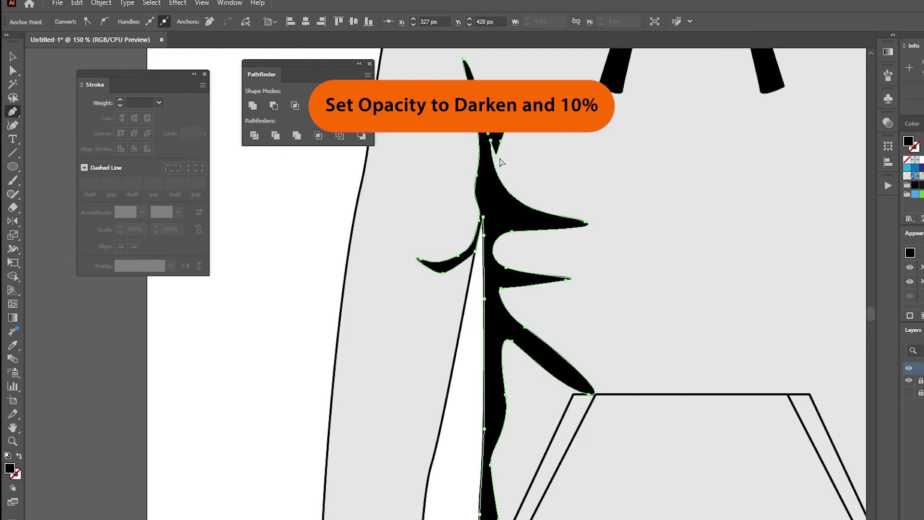
Set the black fold shading's blend mode to Darken in the Appearance panel.
key(ctrl+minus)
key(ctrl+minus)
key(ctrl+minus)
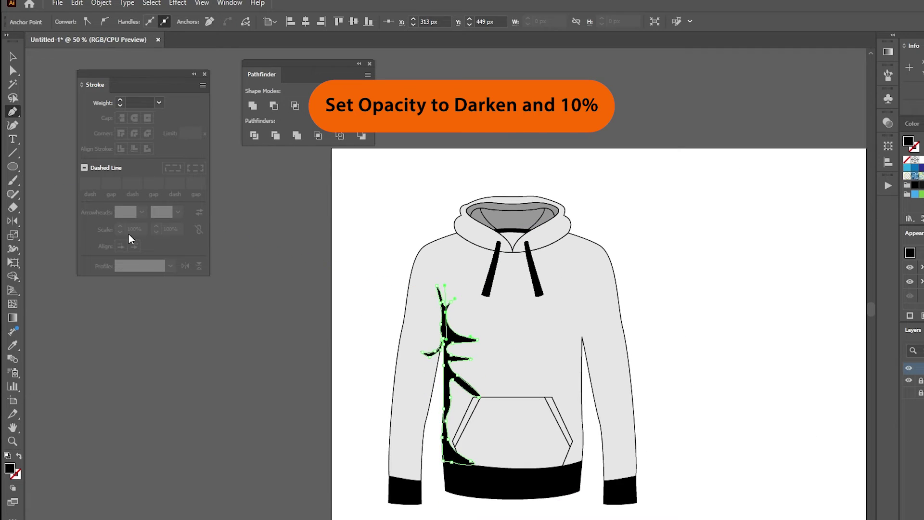
key(v)
click(251, 322)
click(447, 327)
key(shift+F6)
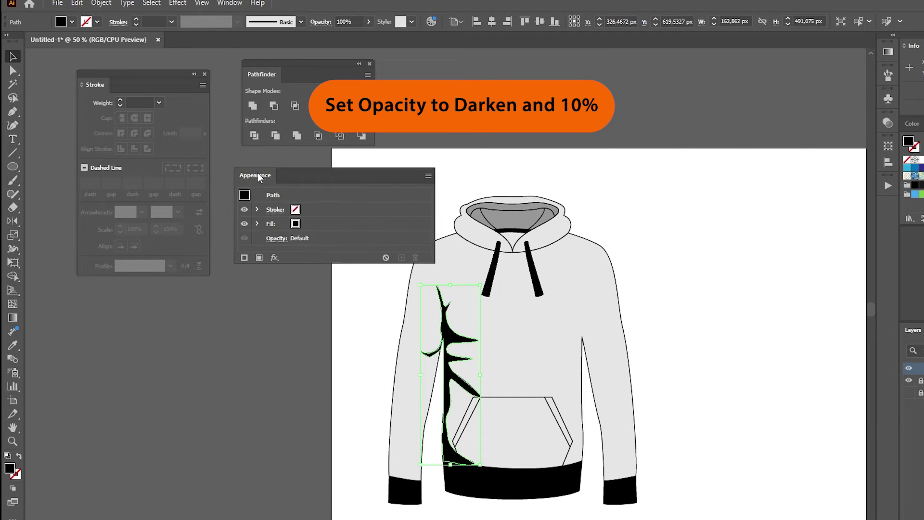
click(259, 224)
click(166, 246)
click(159, 268)
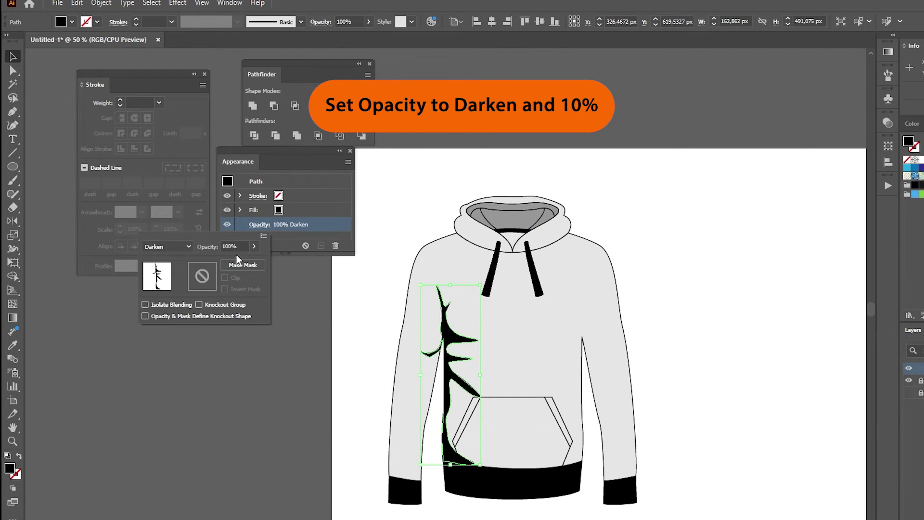
Lower the fold shading's opacity to 10%, then deselect to check its look.
text(20)
key(Return)
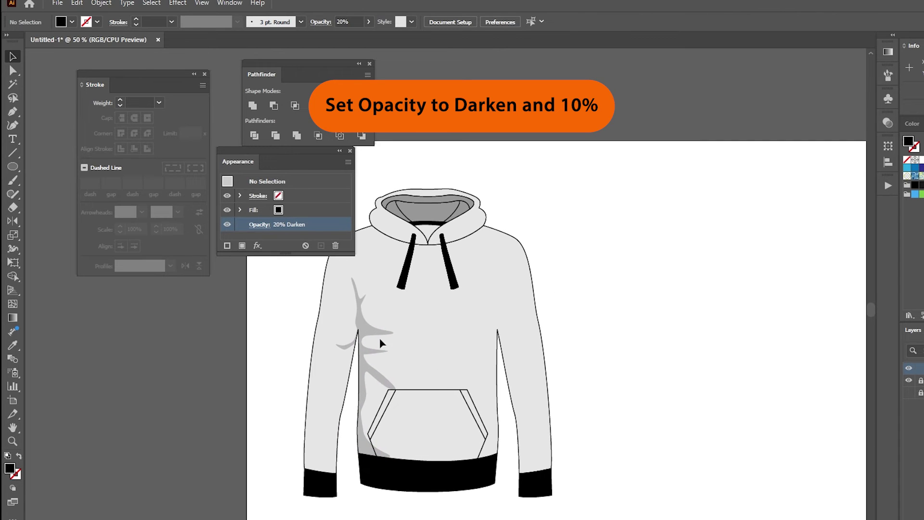
text(10)
key(Return)
click(569, 228)
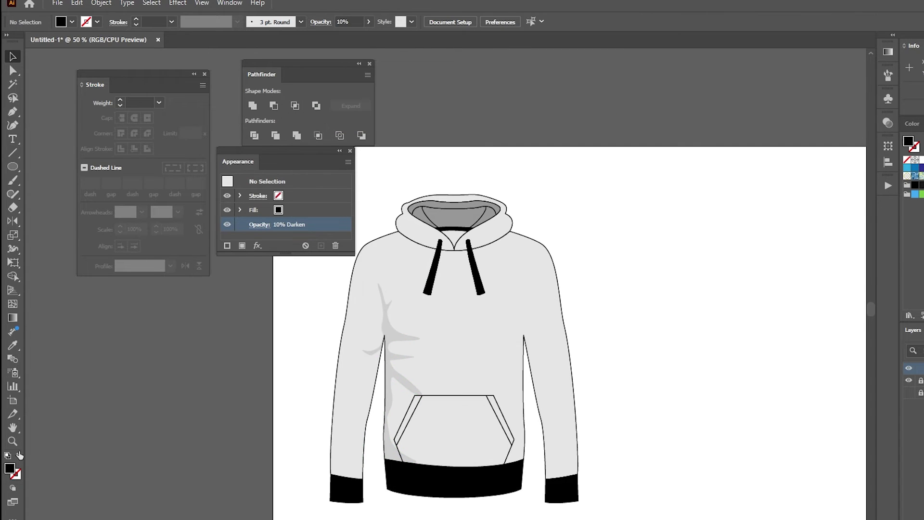
key(z)
click(377, 357)
key(ctrl+1)
Draw a curved shading shape along the hood's left edge.
drag(288, 151, 583, 267)
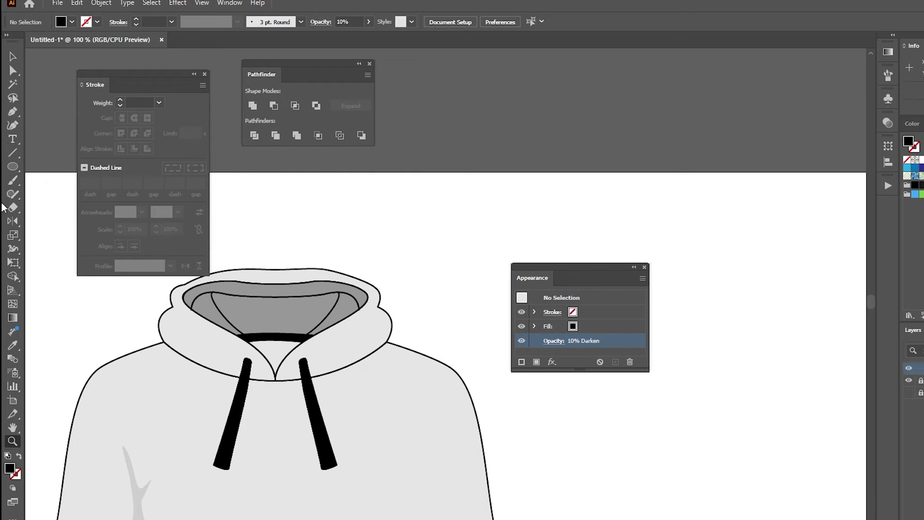
key(p)
drag(172, 307, 205, 322)
drag(247, 359, 273, 382)
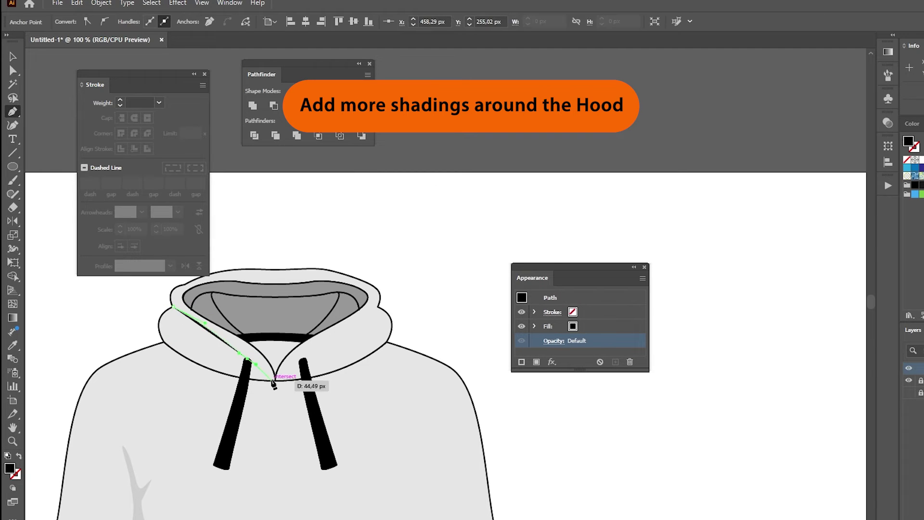
click(173, 306)
ctrl+click(223, 402)
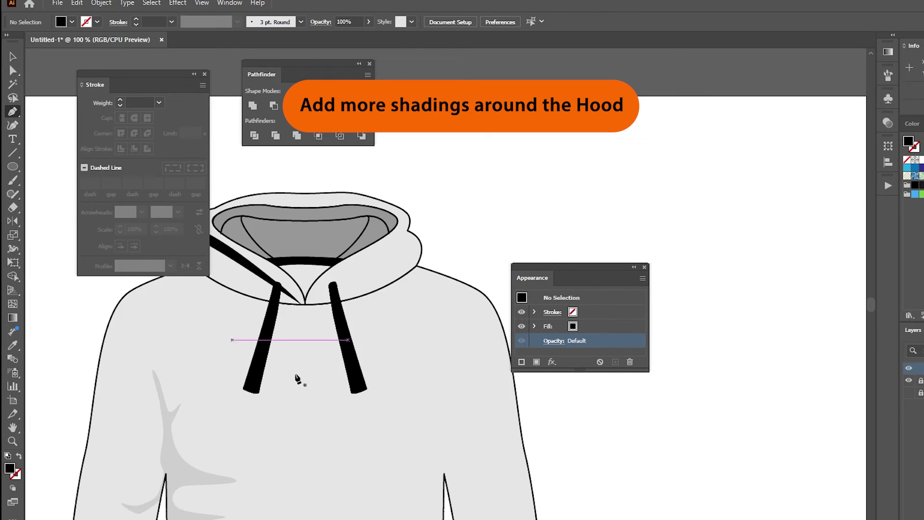
Draw a neckline shading shape and give it the grey 10% Darken look.
click(175, 347)
click(223, 377)
click(257, 384)
drag(287, 386, 289, 392)
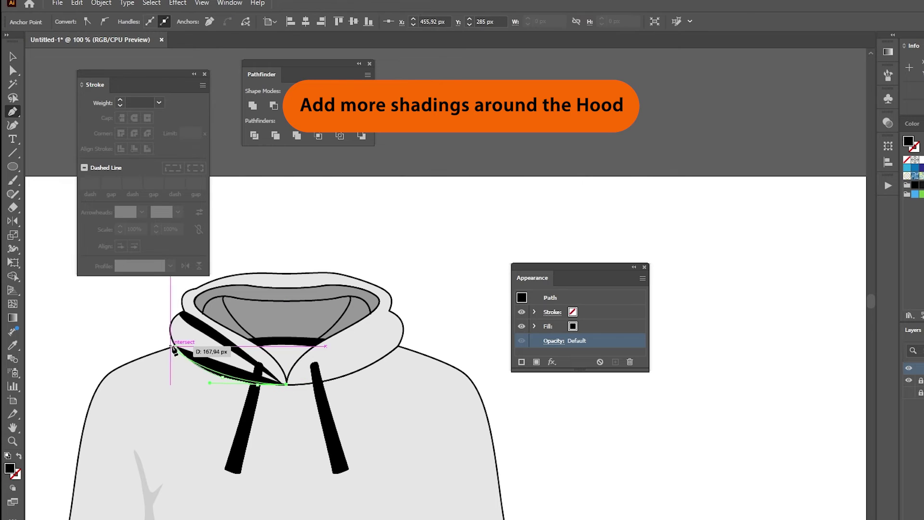
click(173, 347)
key(i)
click(152, 503)
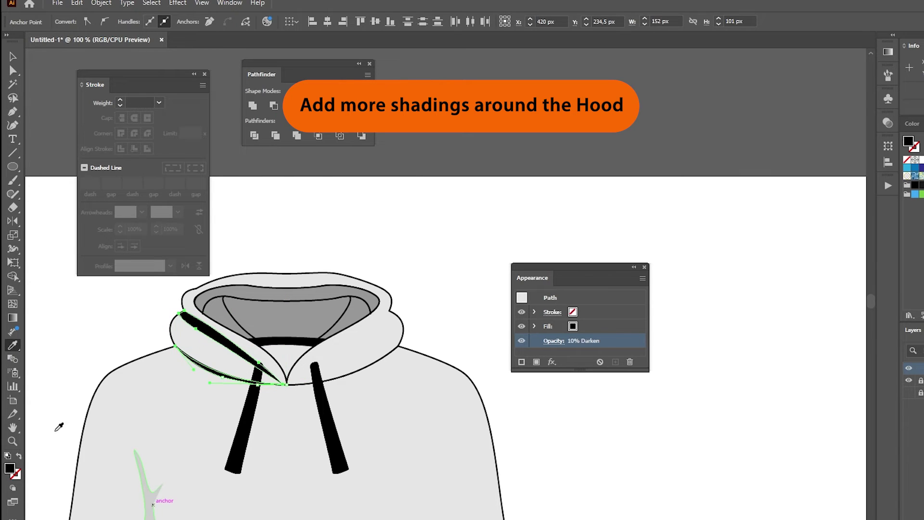
click(12, 56)
Reshape the hood-edge shading by pulling its lower anchor up and left.
key(ctrl+shift+a)
click(15, 442)
click(227, 279)
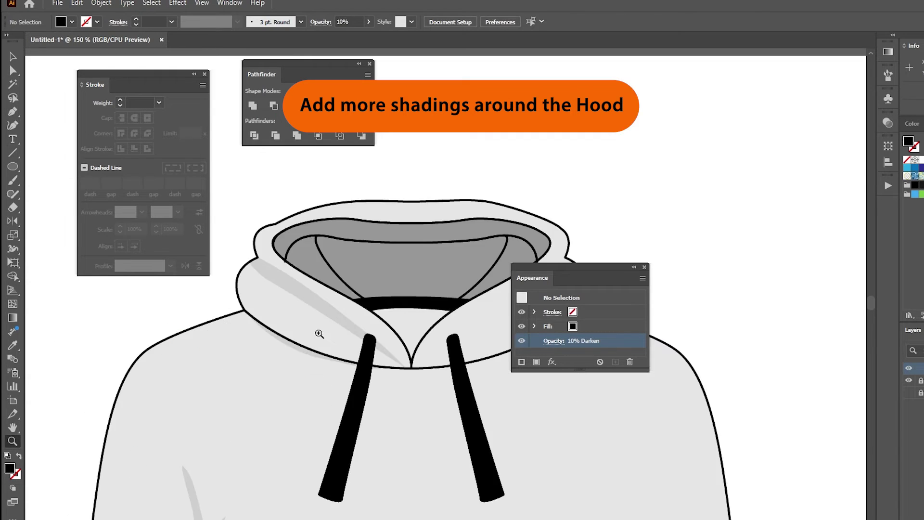
key(a)
click(296, 449)
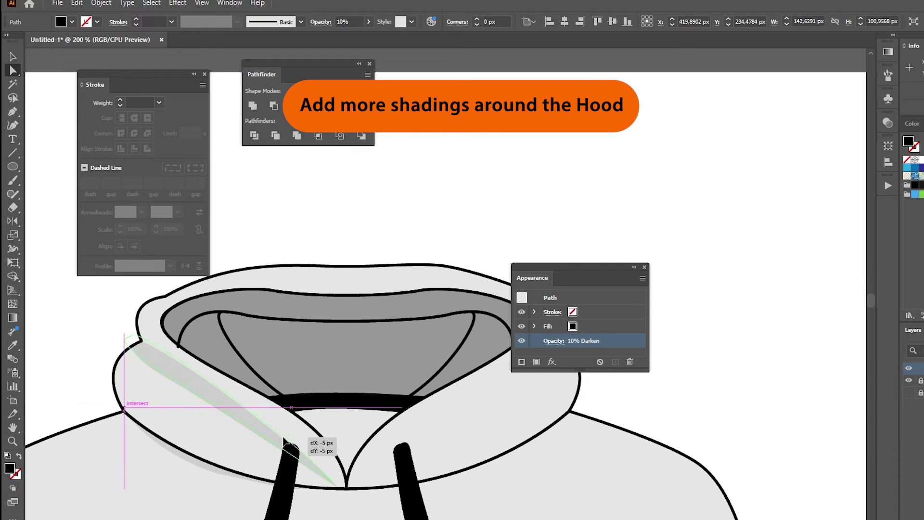
drag(291, 443, 251, 426)
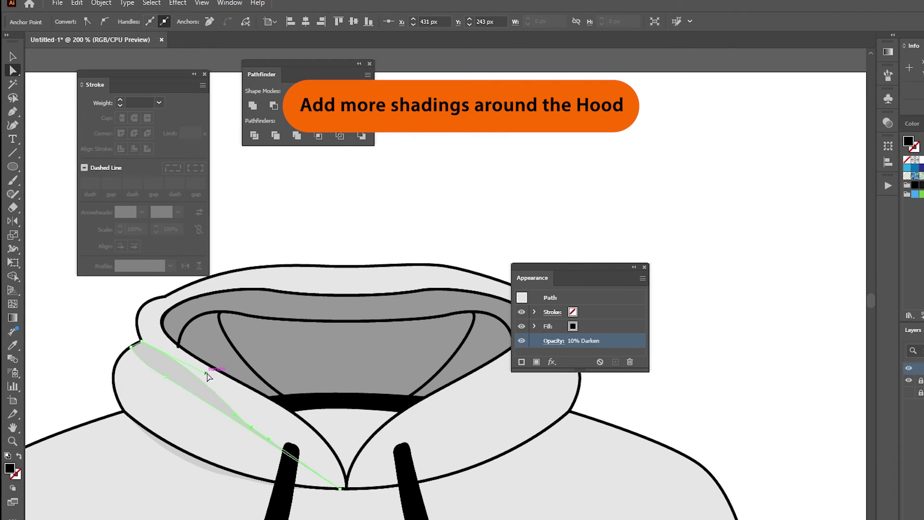
click(100, 321)
Start an inner-hood shading along the rim and across the hood top.
scroll(100, 321, up, 2)
scroll(100, 321, right, 2)
key(p)
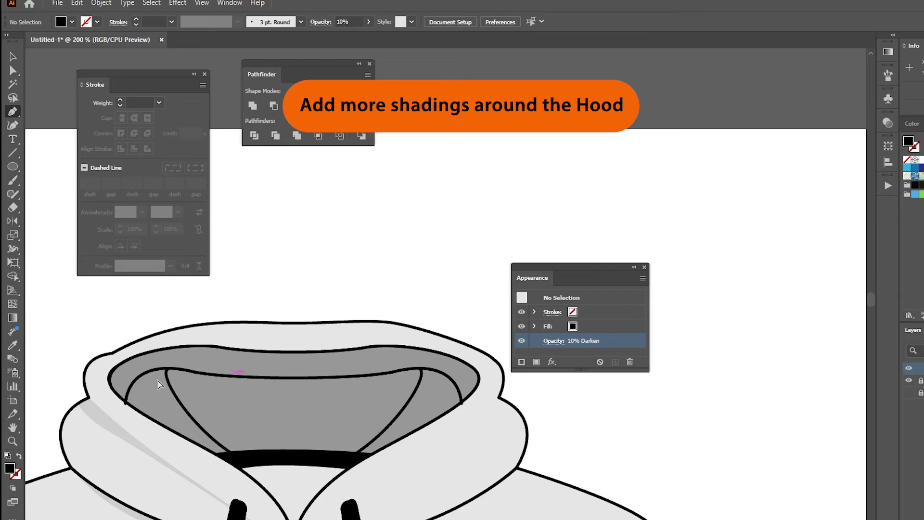
click(110, 374)
click(259, 341)
click(389, 340)
click(441, 348)
click(470, 356)
Finish the inner-hood shading down to the opening and apply the translucent grey look.
click(485, 379)
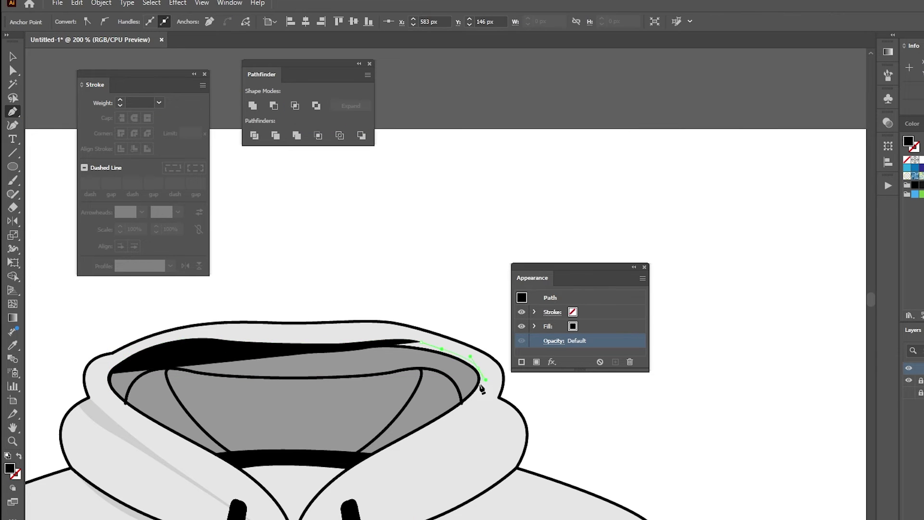
click(467, 398)
click(419, 428)
click(371, 454)
click(345, 471)
click(308, 506)
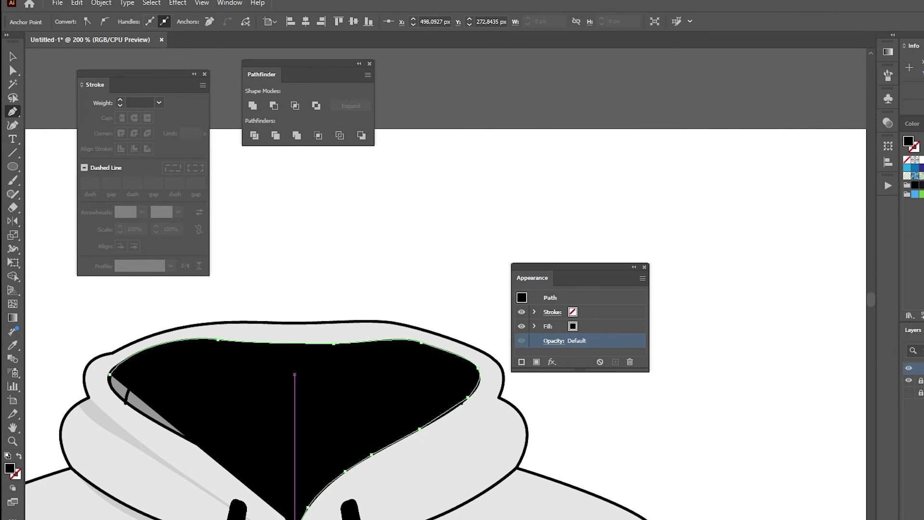
mouse_move(272, 487)
mouse_down()
mouse_move(287, 504)
mouse_move(265, 489)
mouse_up()
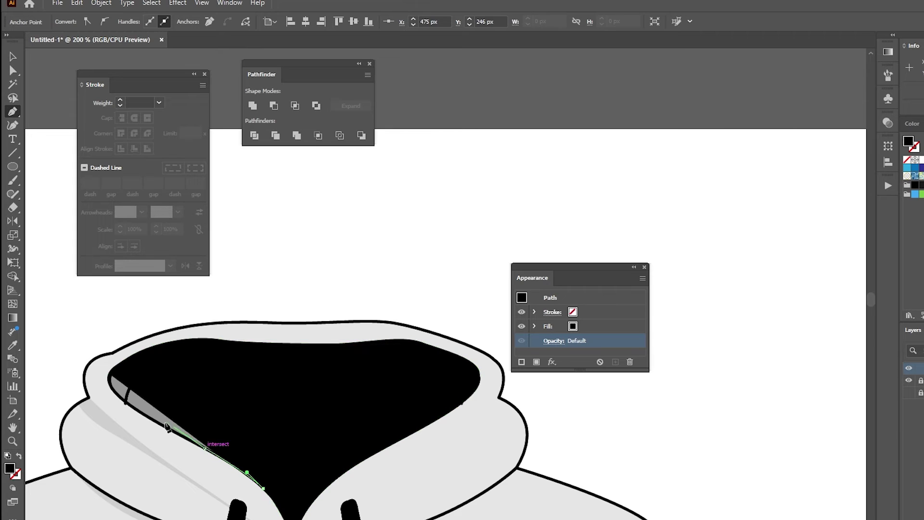
click(107, 389)
click(13, 56)
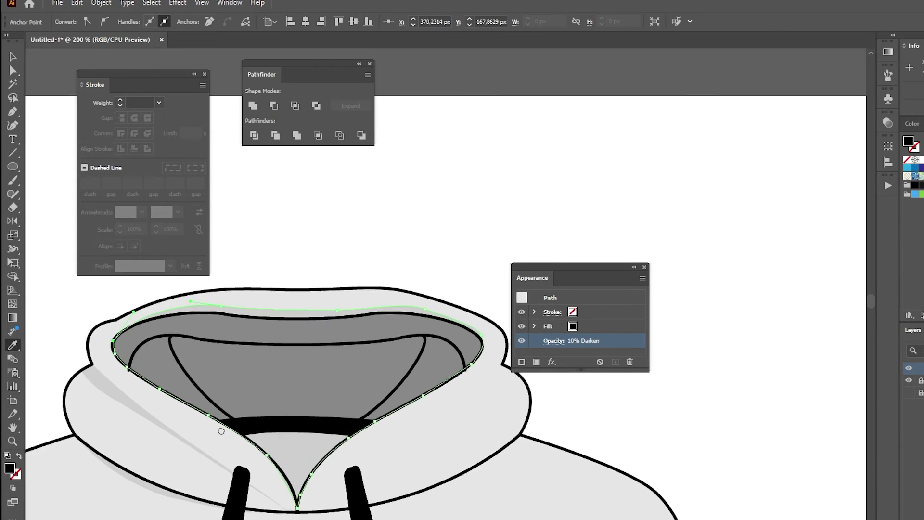
Add a curved translucent shading along the top of the hood.
key(p)
click(266, 299)
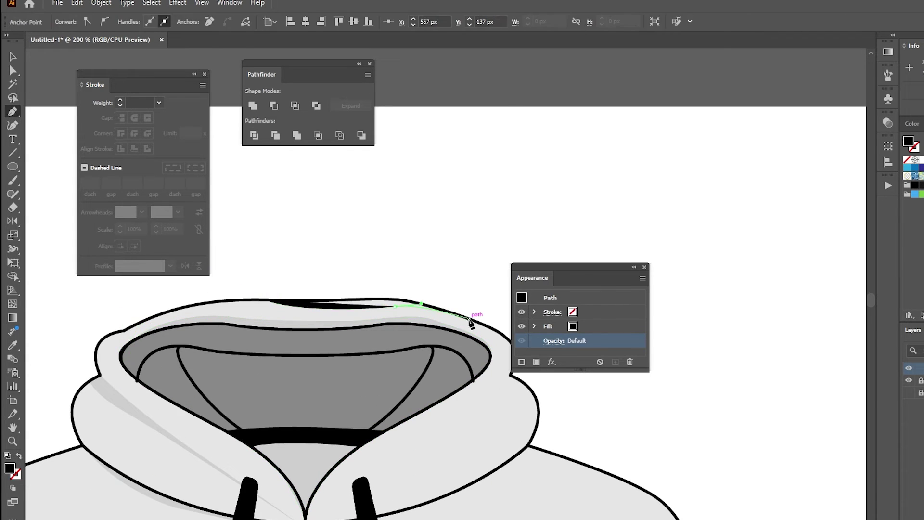
drag(469, 318, 358, 304)
click(265, 300)
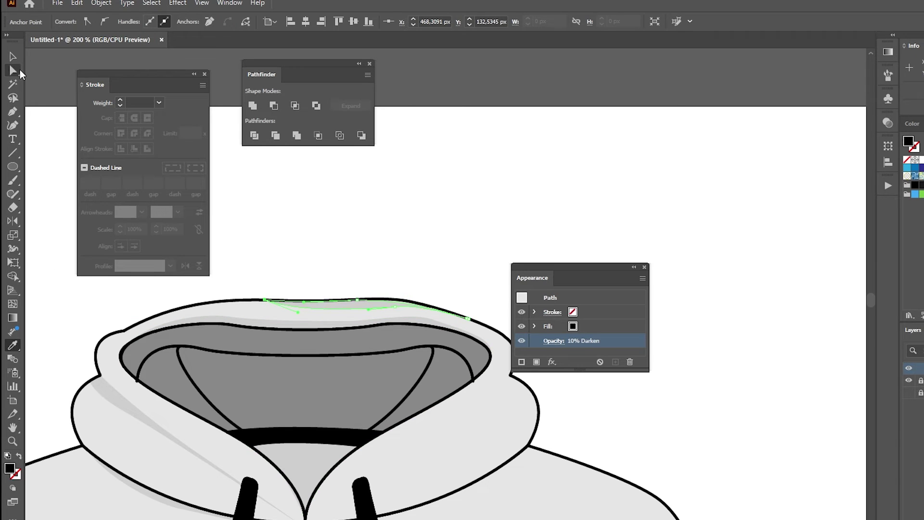
key(v)
key(ctrl+shift+a)
Reflect a copy of the left hood-edge shading onto the hood's right side.
click(93, 429)
key(o)
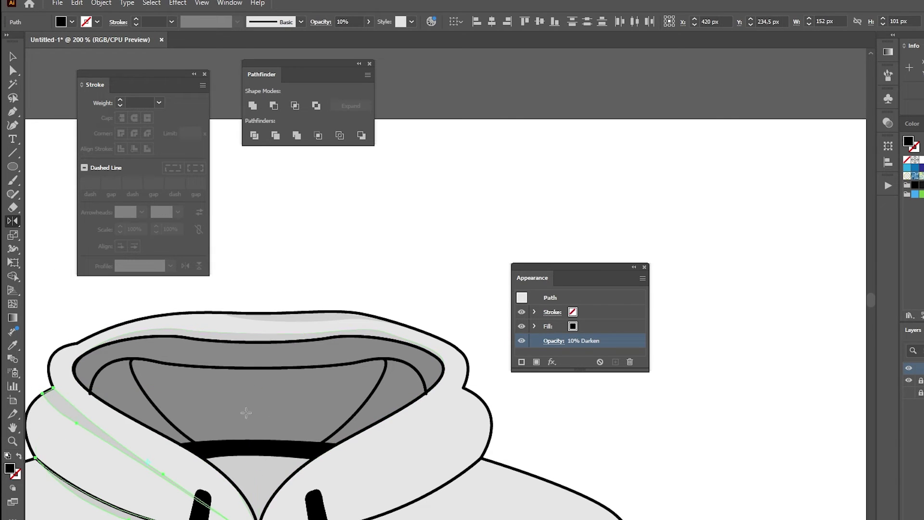
drag(212, 481, 350, 457)
key(ctrl+minus)
key(ctrl+minus)
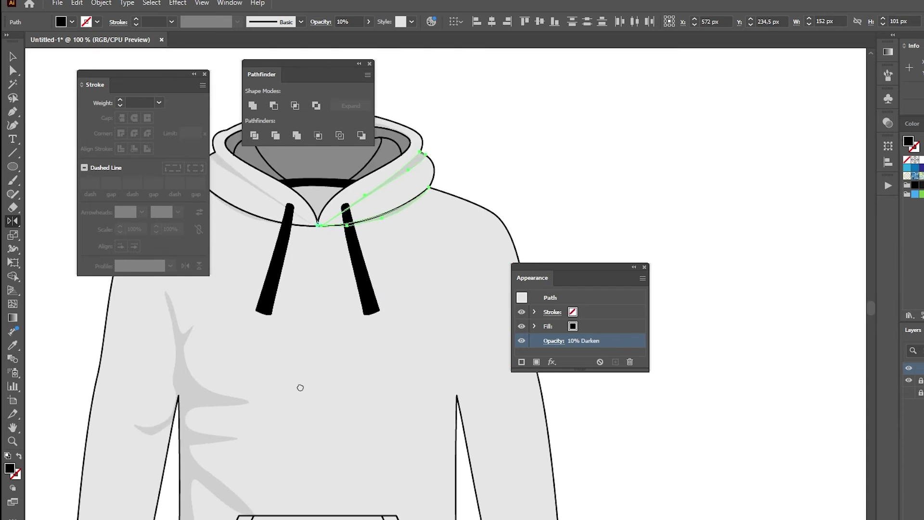
scroll(294, 423, up, 2)
key(ctrl+minus)
Reflect a copy of the left torso fold shading onto the hoodie's right front.
drag(144, 73, 783, 236)
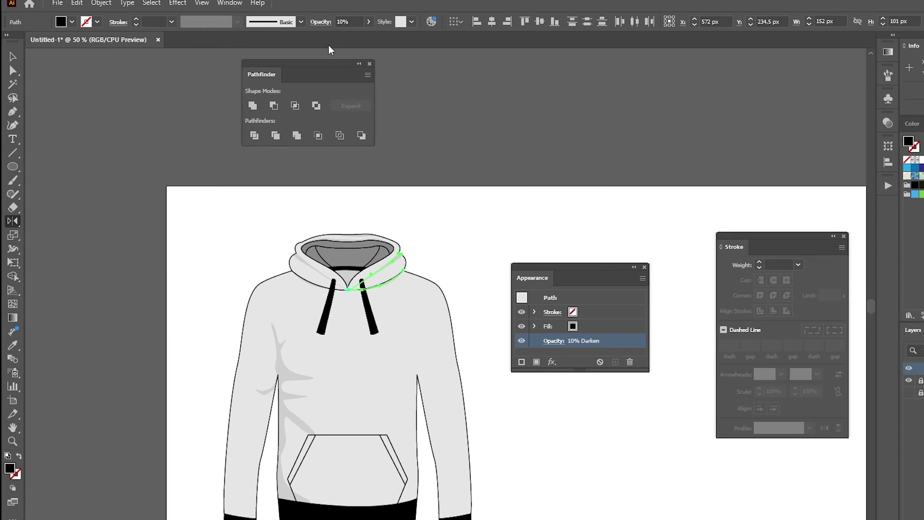
drag(308, 63, 587, 107)
drag(424, 360, 350, 301)
key(v)
click(209, 315)
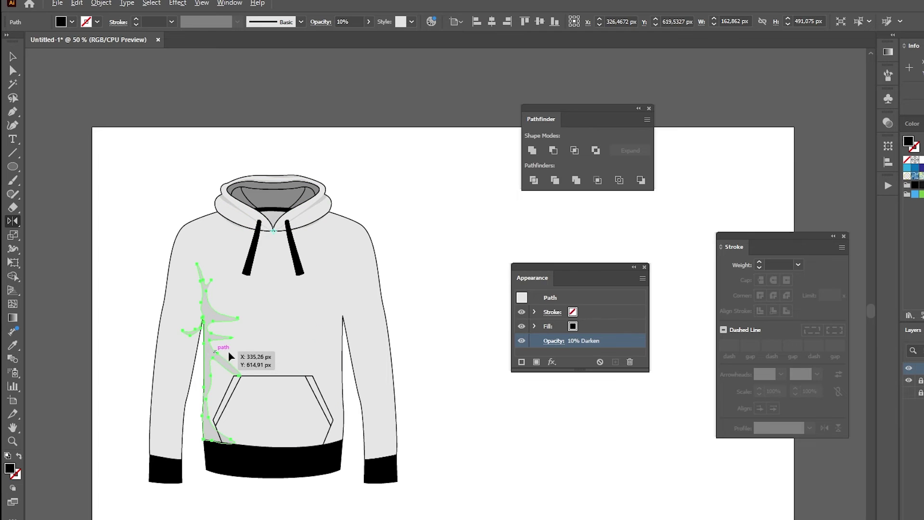
mouse_move(229, 356)
mouse_down()
mouse_move(318, 356)
mouse_move(267, 419)
mouse_up()
Raise the top of the mirrored fold's diagonal strand with Direct Selection.
key(a)
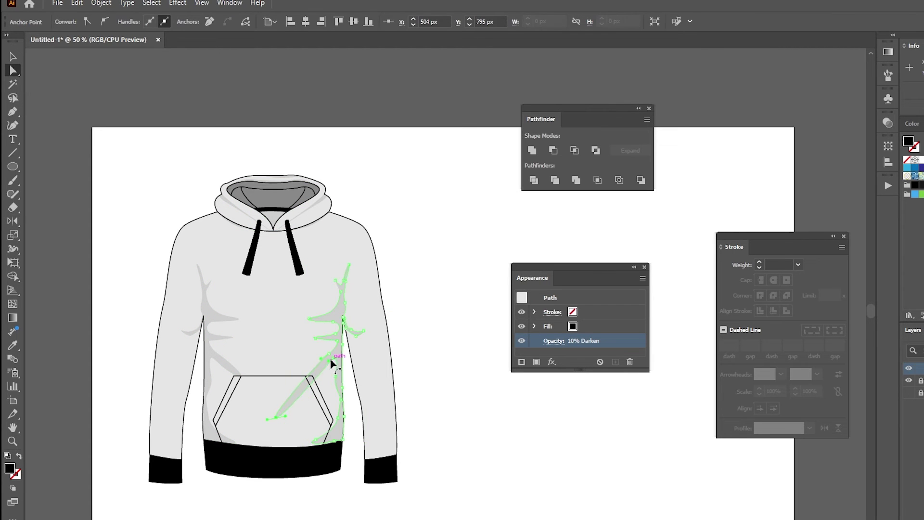
drag(330, 357, 335, 340)
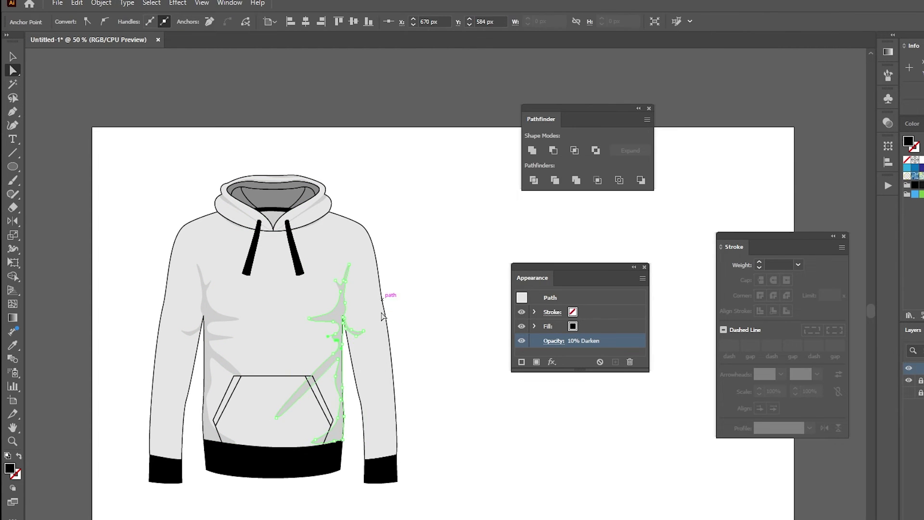
click(454, 233)
click(232, 335)
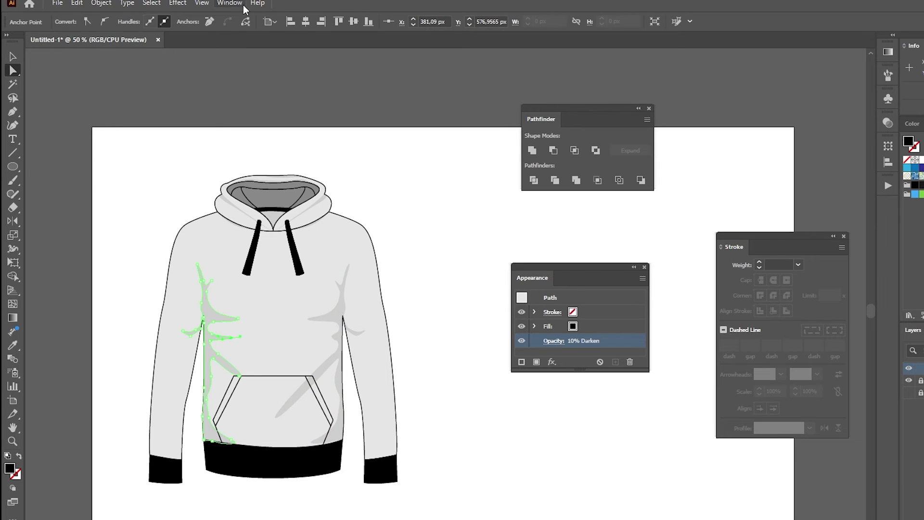
click(412, 192)
scroll(285, 248, down, 2)
scroll(313, 245, up, 1)
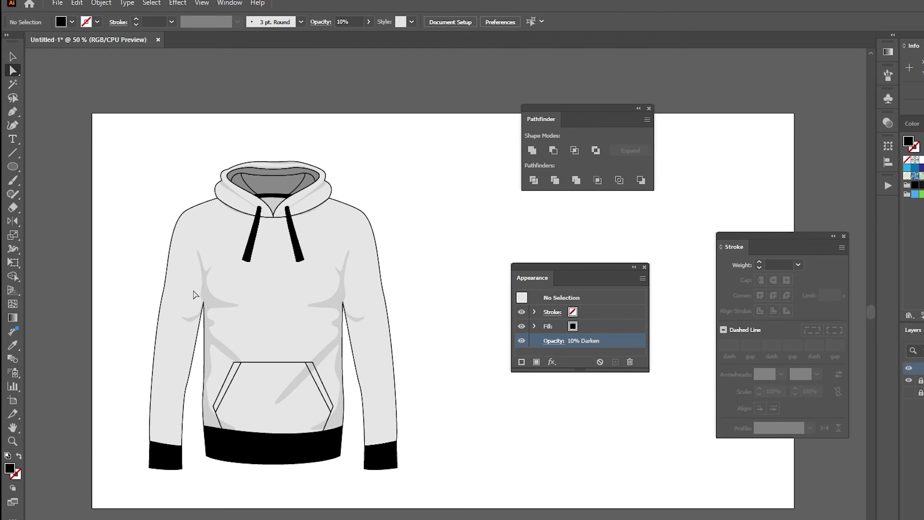
click(201, 299)
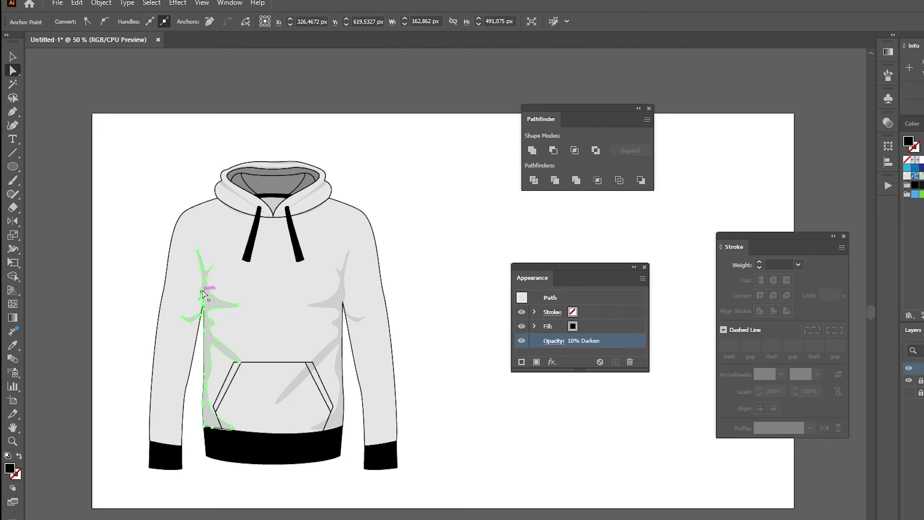
click(345, 294)
click(216, 57)
Check the fold anchors and shift the pocket fold's anchor to the left.
click(339, 306)
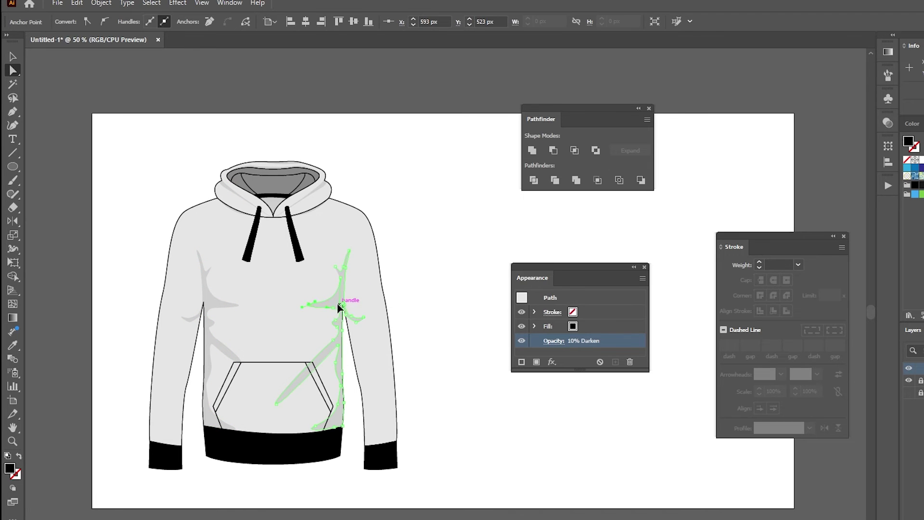
click(390, 289)
click(306, 303)
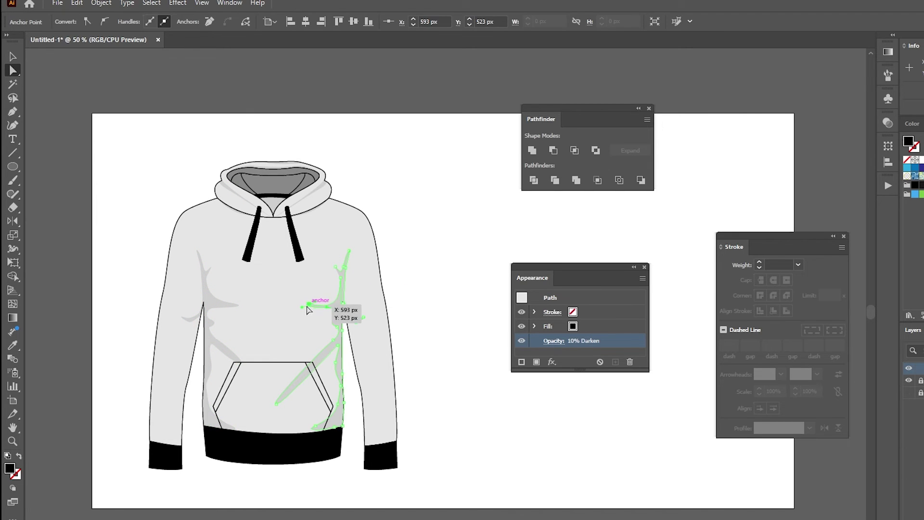
click(450, 293)
click(246, 313)
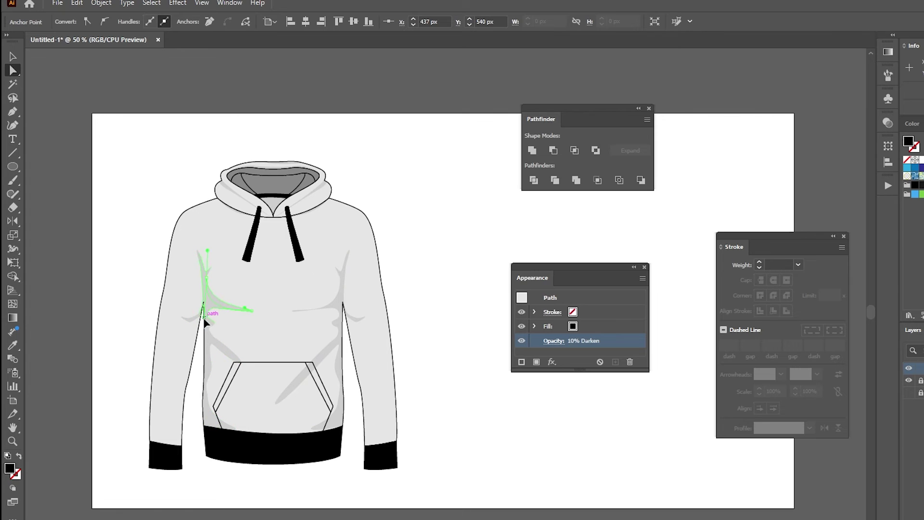
click(429, 265)
click(242, 310)
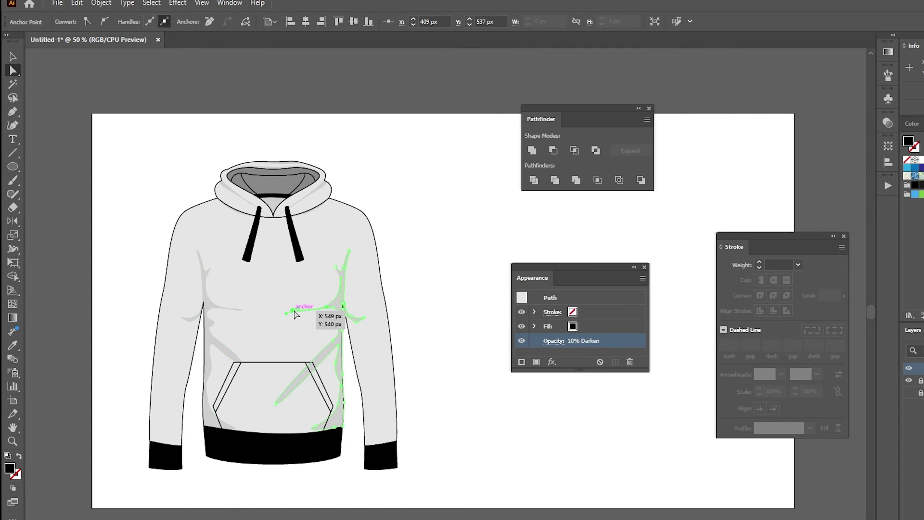
click(358, 351)
click(315, 429)
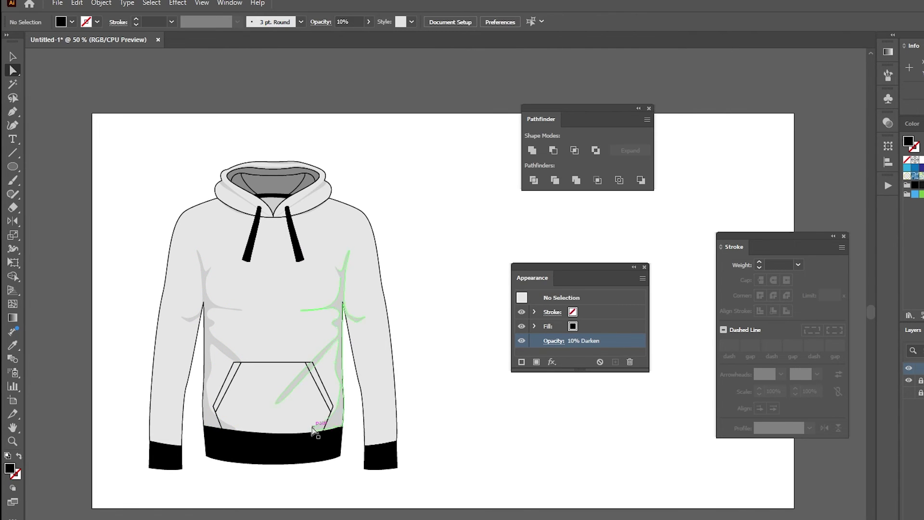
drag(309, 436, 297, 436)
shift+click(336, 421)
click(411, 384)
scroll(306, 425, down, 2)
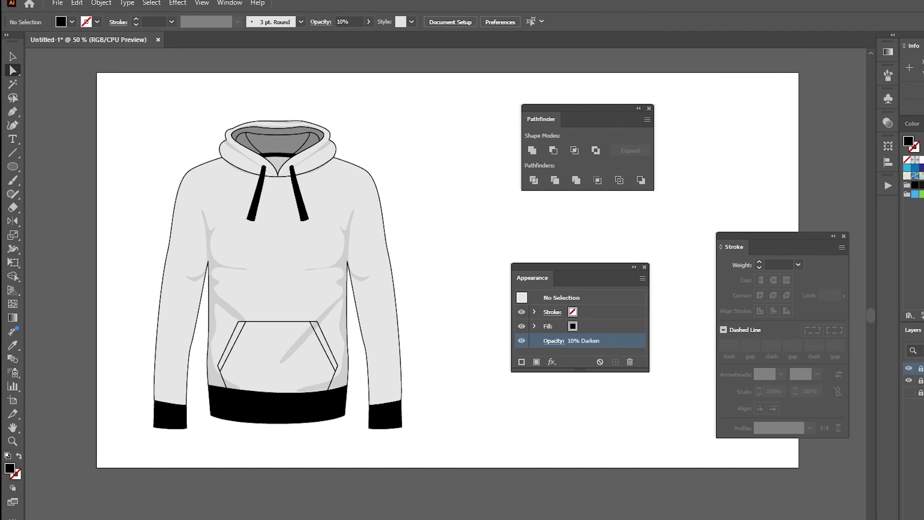
Alt-drag a copy of the hem and both cuffs below the artboard.
key(v)
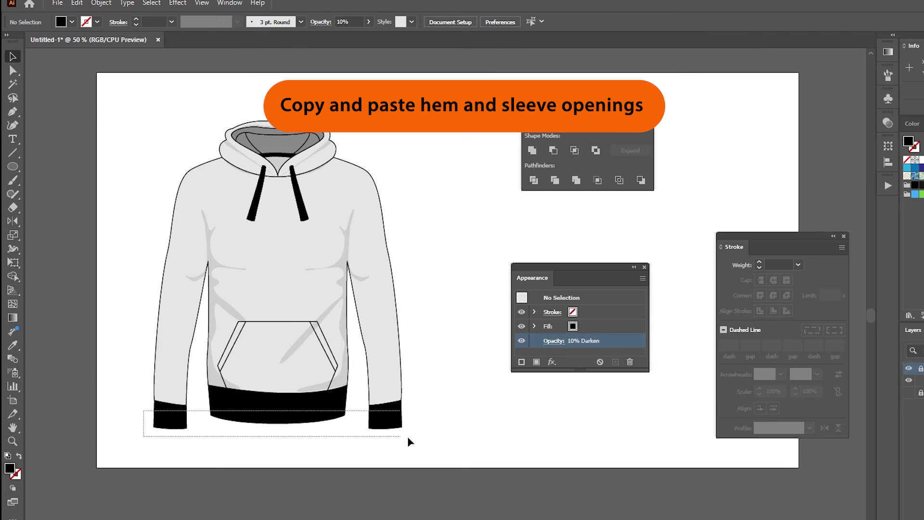
drag(144, 410, 407, 436)
click(919, 380)
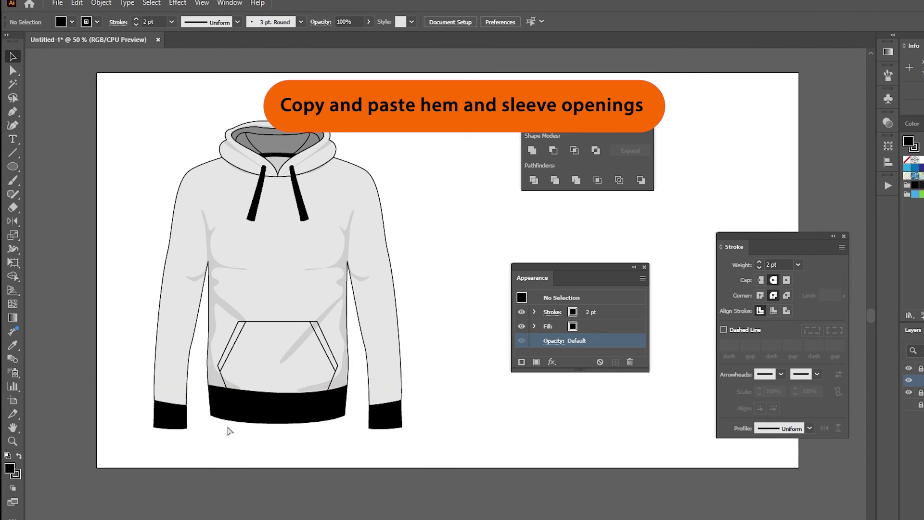
click(231, 409)
mouse_move(296, 418)
mouse_down()
mouse_move(304, 495)
mouse_move(129, 488)
mouse_up()
Set the copied hem and cuffs' fill to None, leaving 2 pt outlines.
key(ctrl+plus)
drag(532, 278, 579, 256)
click(594, 304)
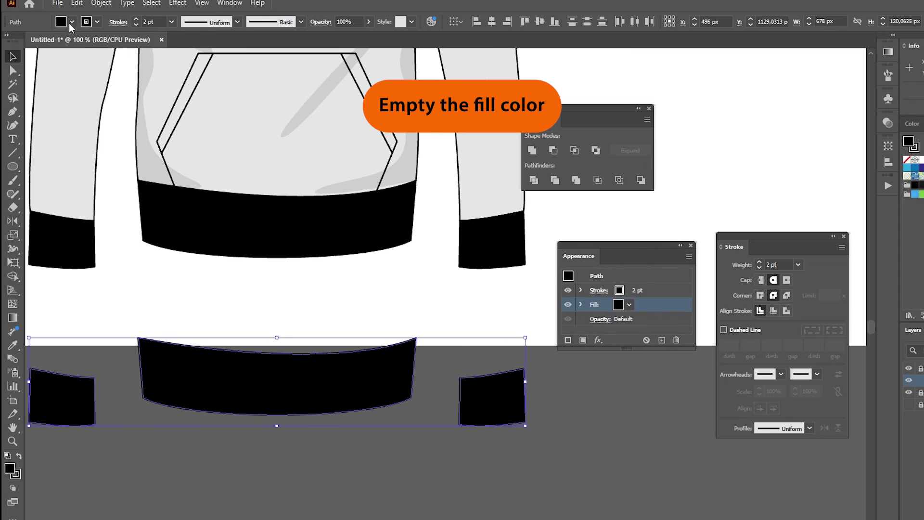
click(71, 22)
click(6, 33)
click(311, 457)
Draw a curve over the left cuff copy with a 115 pt dashed stroke (1 pt dash, 6 pt gap).
click(13, 111)
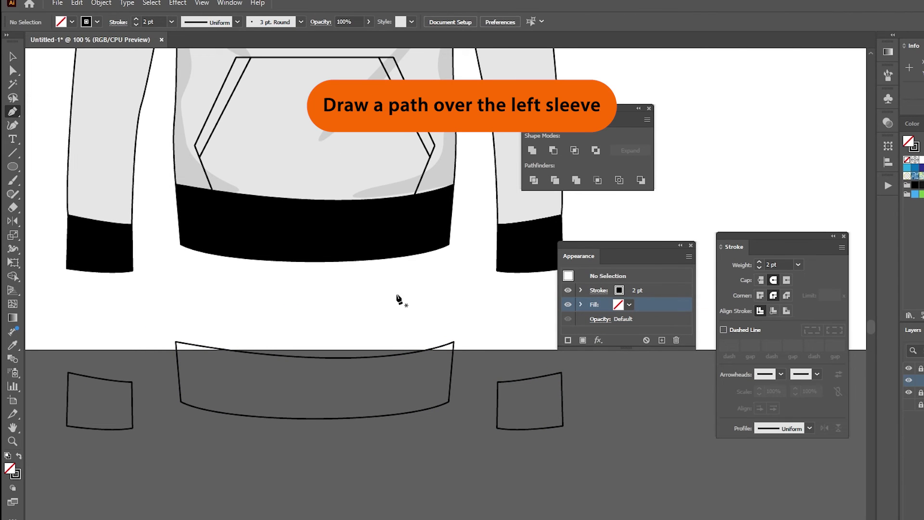
drag(48, 395, 94, 416)
click(161, 405)
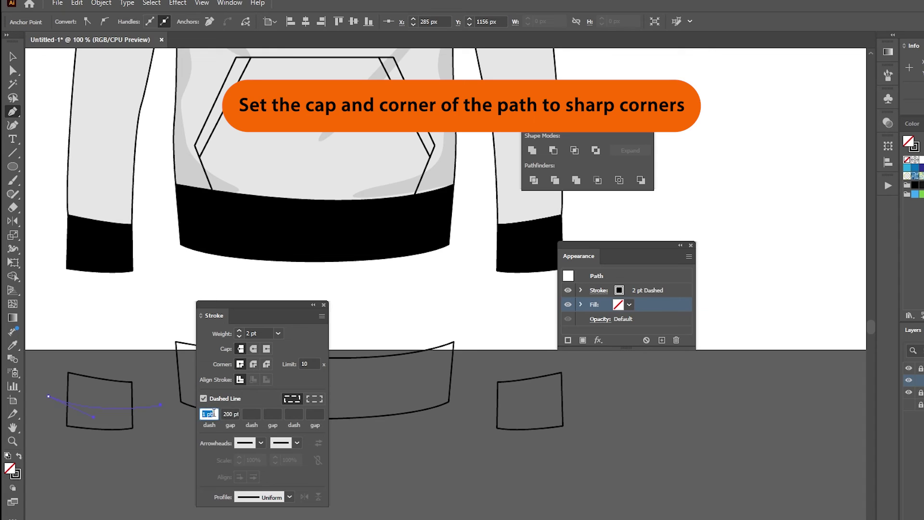
key(Tab)
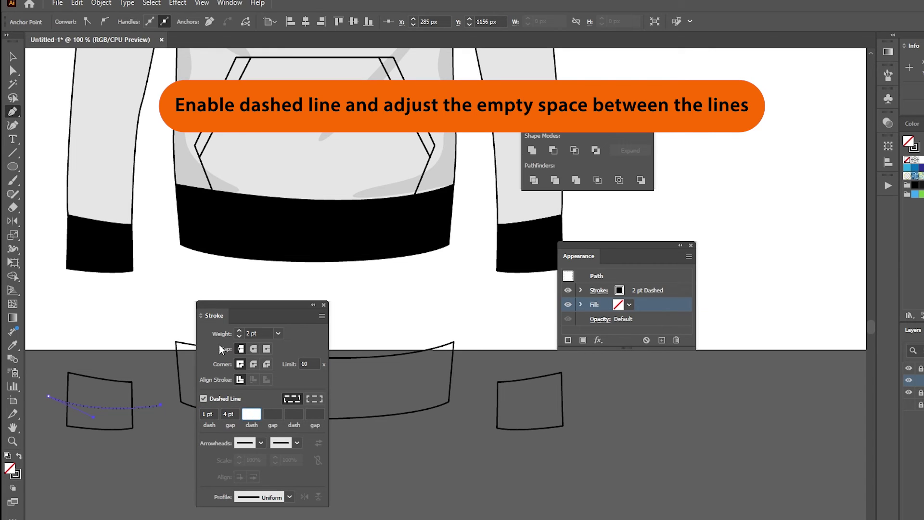
click(239, 331)
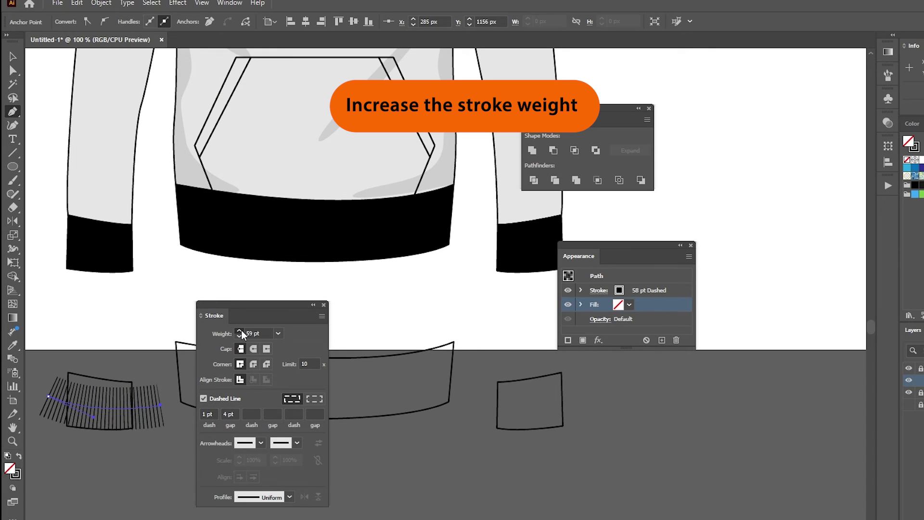
click(240, 330)
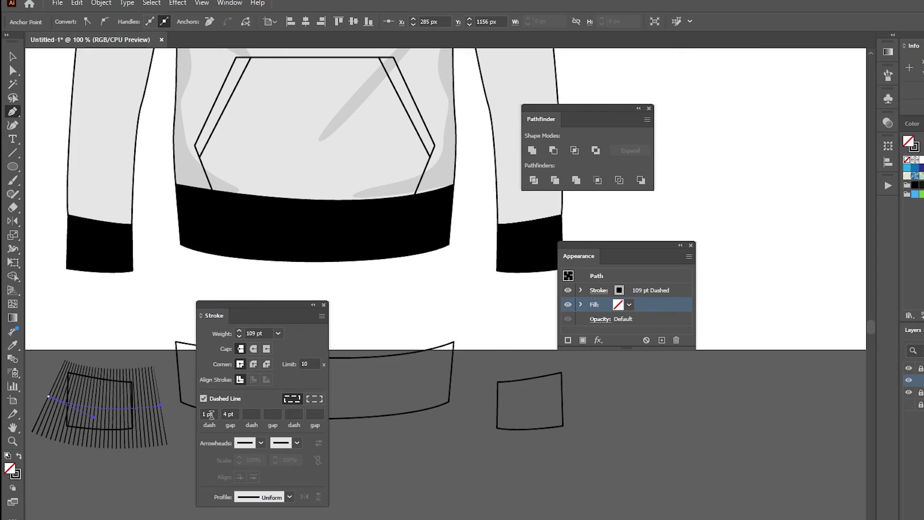
text(6)
key(Tab)
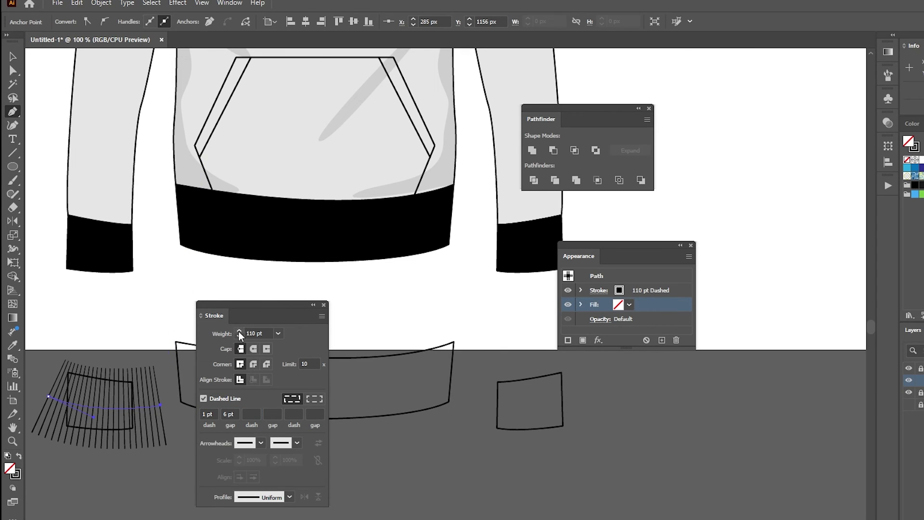
click(239, 331)
Draw matching dashed ribbing curves across the hem and right cuff copies.
drag(260, 311, 291, 78)
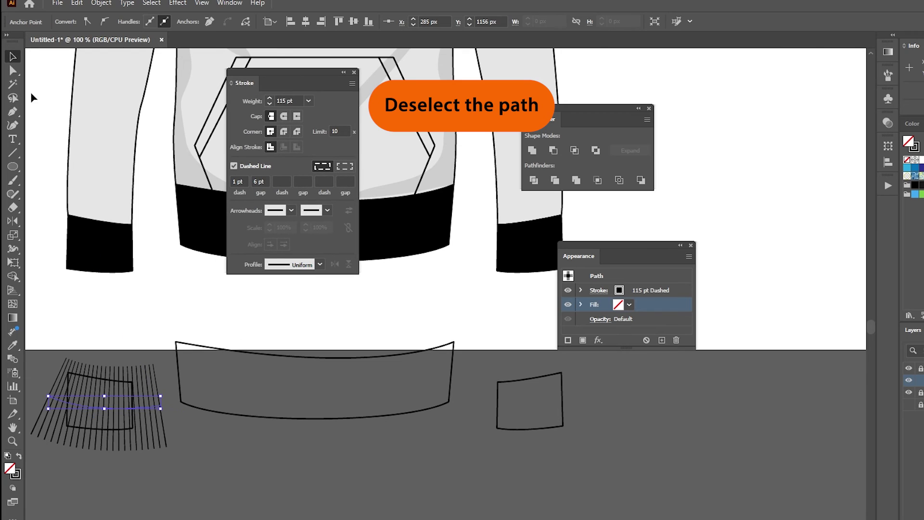
key(p)
drag(167, 370, 286, 401)
drag(462, 370, 431, 375)
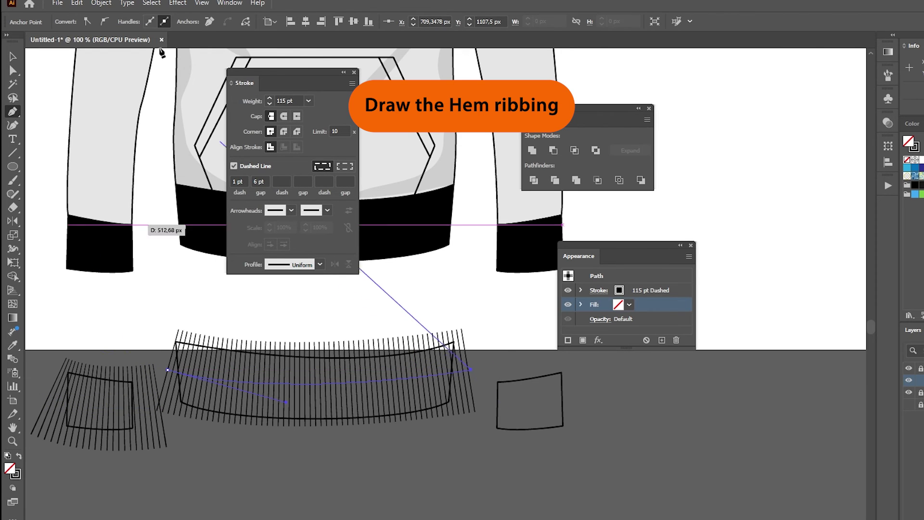
click(151, 3)
click(164, 37)
drag(486, 402, 535, 412)
click(572, 402)
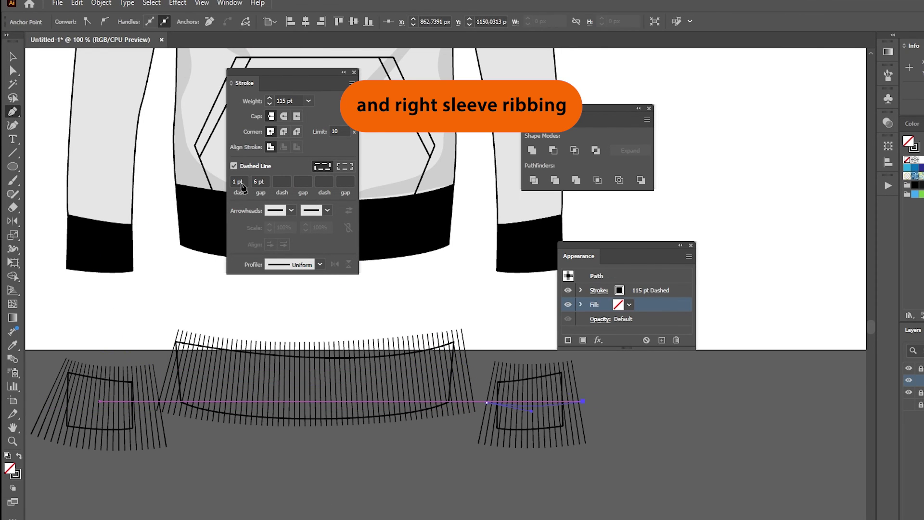
click(151, 3)
click(163, 39)
Bring the left cuff, hem and right cuff outlines to the front.
key(v)
right_click(115, 432)
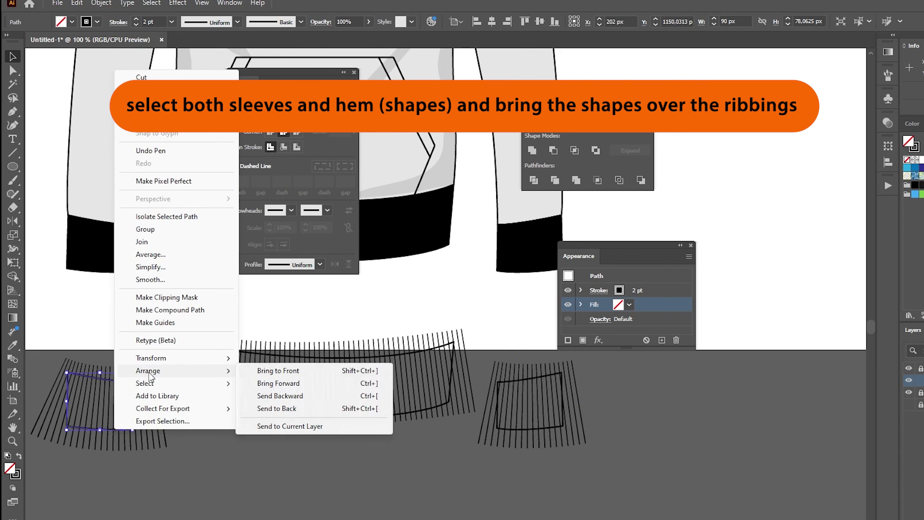
click(315, 369)
right_click(266, 417)
click(434, 358)
click(527, 431)
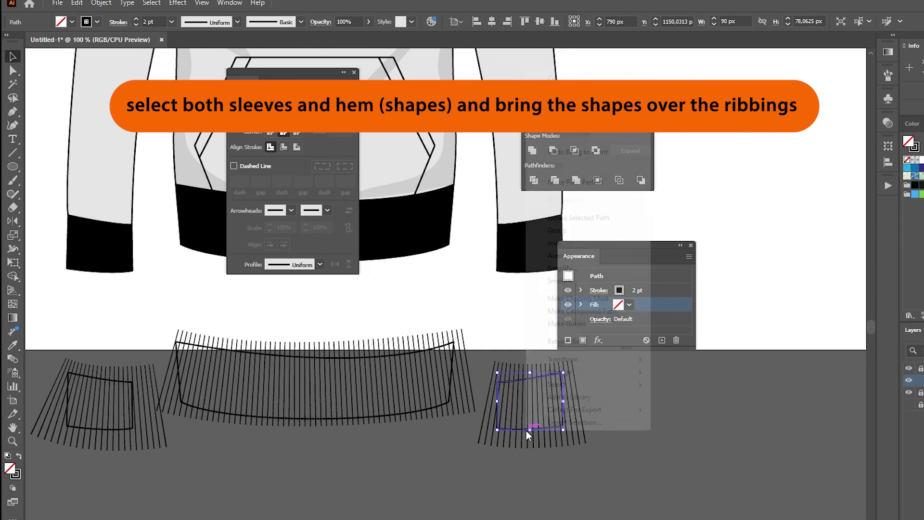
right_click(526, 430)
click(619, 371)
Clip each ribbing to its cuff or hem outline and move the left cuff onto the sleeve.
click(105, 410)
right_click(104, 410)
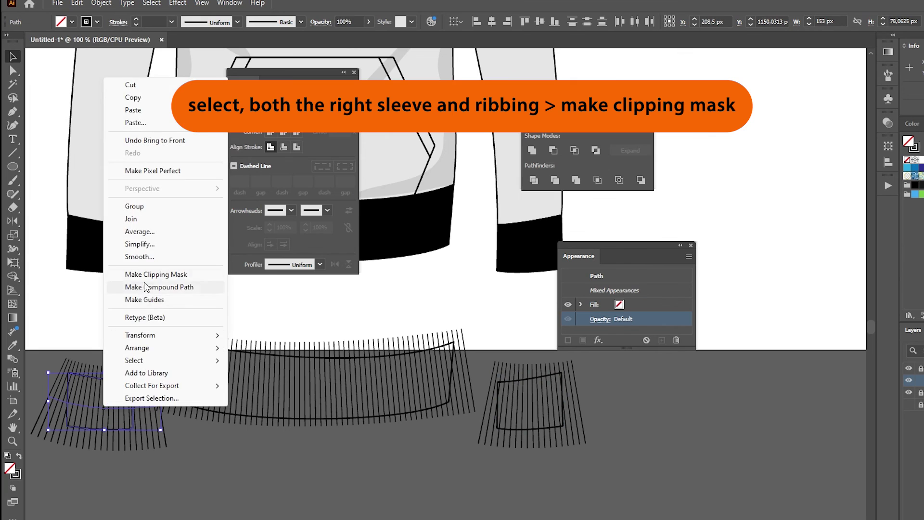
click(145, 299)
click(319, 382)
right_click(319, 381)
click(370, 254)
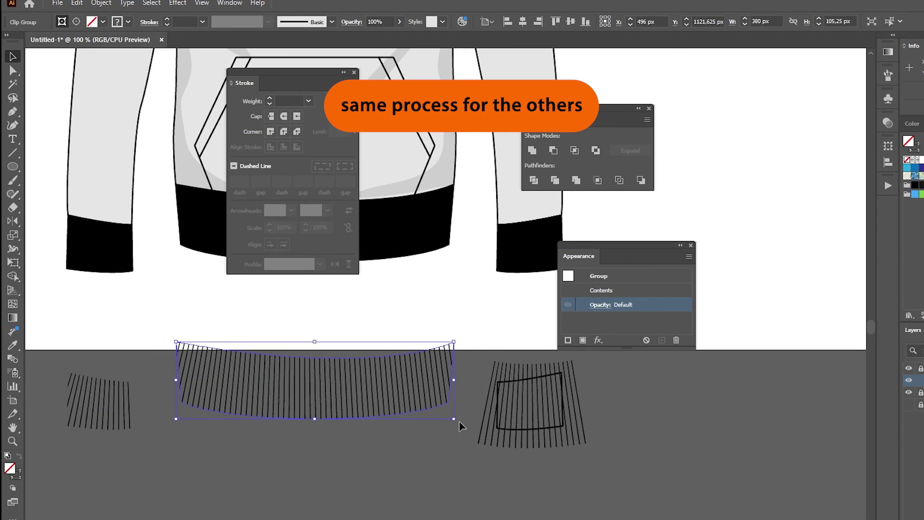
click(506, 394)
right_click(509, 394)
click(556, 260)
drag(120, 401, 121, 254)
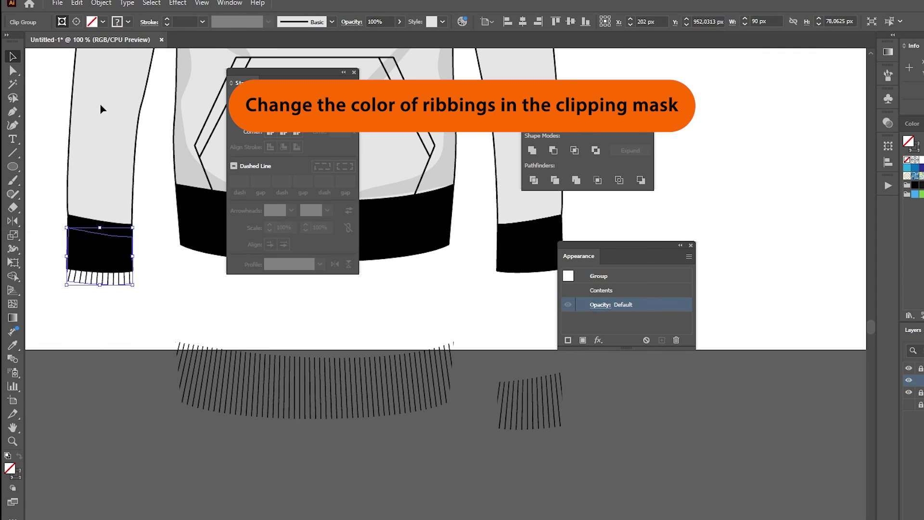
Turn the left cuff ribbing light grey and nudge it onto the left sleeve cuff.
click(76, 22)
click(128, 22)
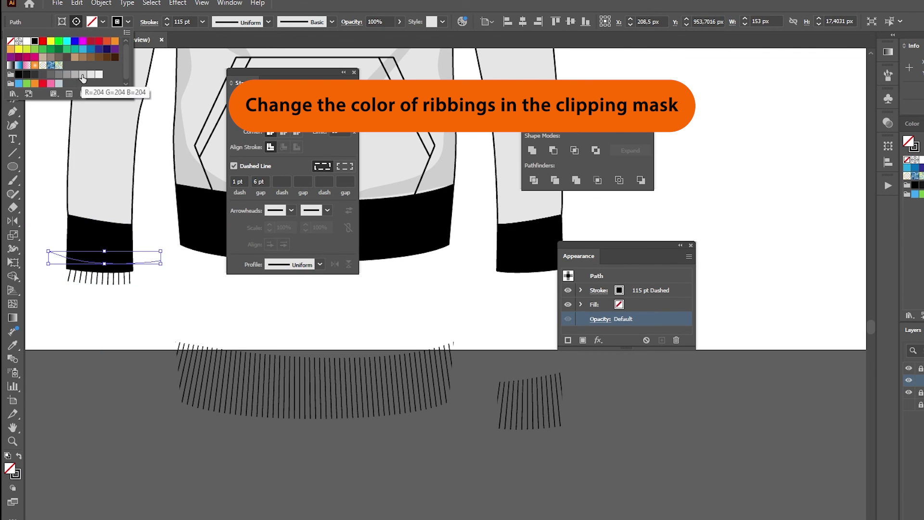
click(76, 79)
drag(288, 72, 759, 132)
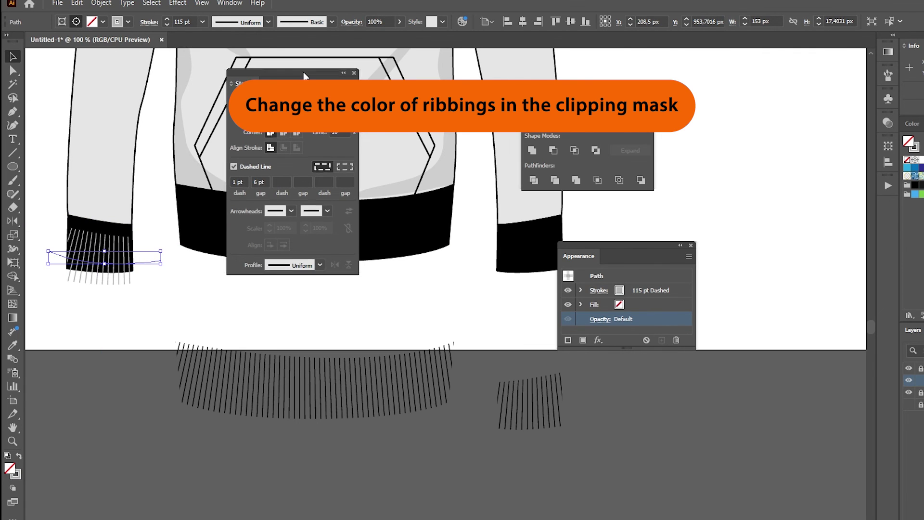
click(138, 313)
drag(120, 282, 121, 274)
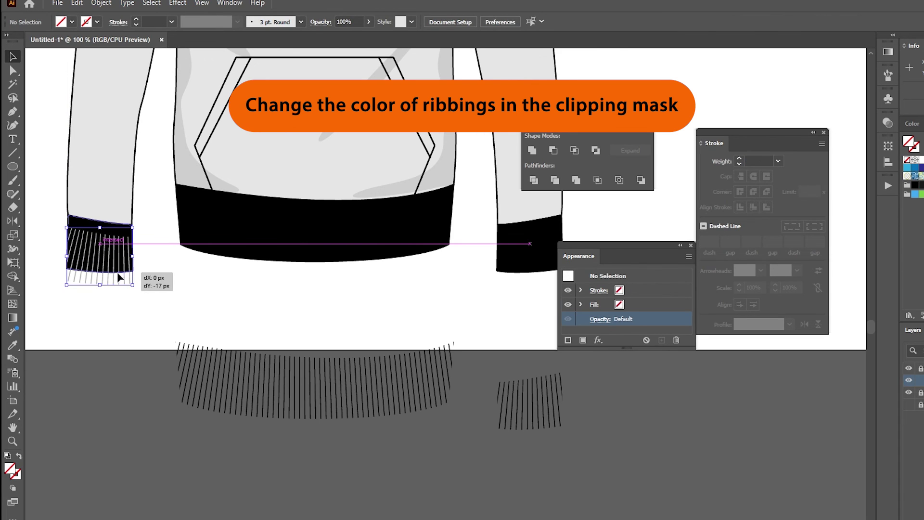
Move the hem ribbing up to the waistband and turn it light grey.
drag(330, 367, 329, 242)
click(76, 22)
click(128, 21)
key(Escape)
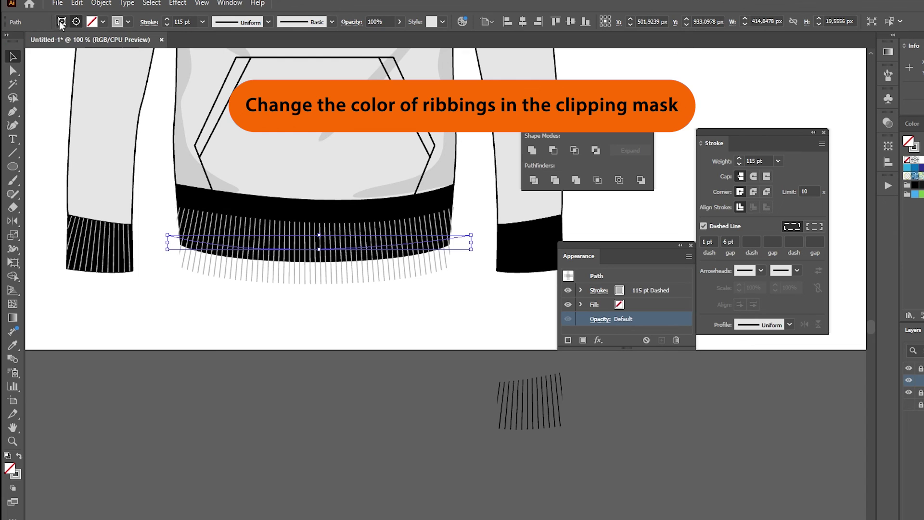
click(325, 279)
key(ctrl+shift+a)
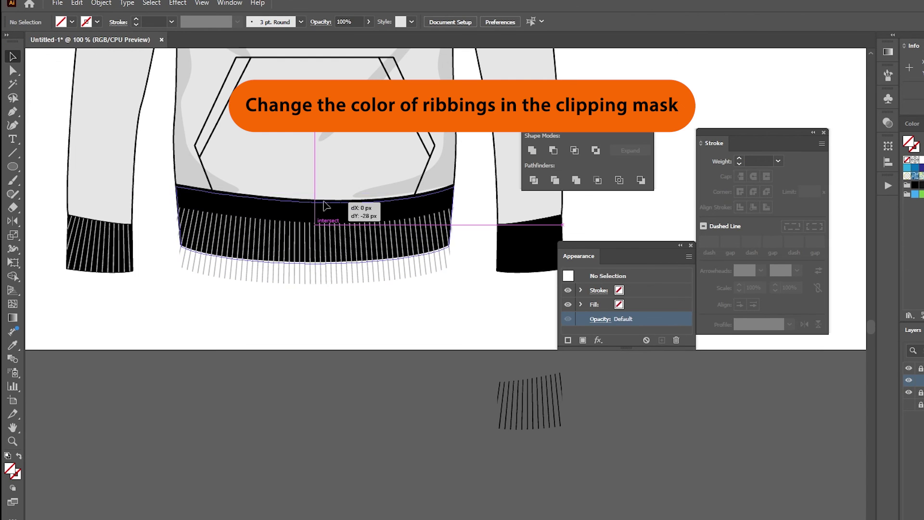
Turn the right cuff ribbing light grey and place it on the right sleeve cuff.
click(323, 206)
drag(577, 256, 679, 368)
drag(538, 380, 506, 327)
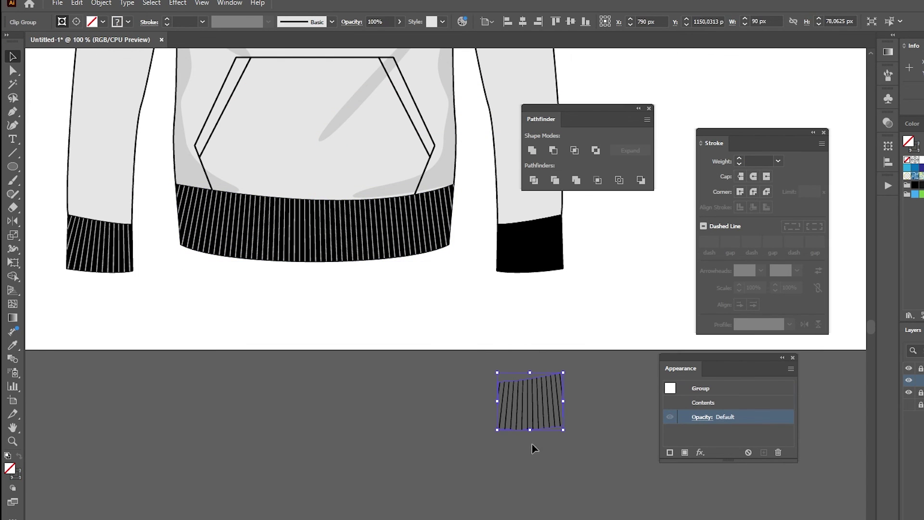
drag(532, 423, 332, 322)
click(128, 21)
click(75, 74)
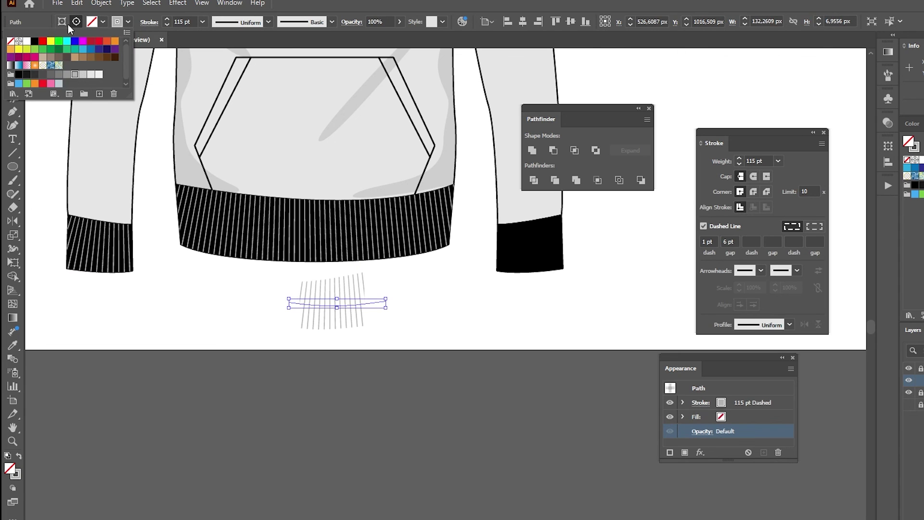
click(454, 314)
drag(324, 286, 530, 227)
key(ctrl+shift+a)
Fill both pocket-edge strips black and zoom in on the hoodie's upper body.
drag(582, 111, 772, 83)
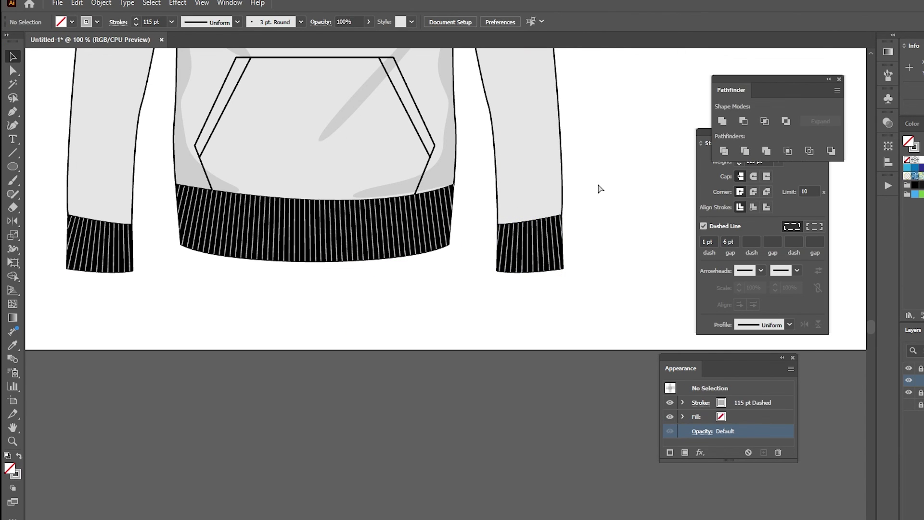
key(ctrl+minus)
key(ctrl+minus)
key(ctrl+minus)
key(ctrl+plus)
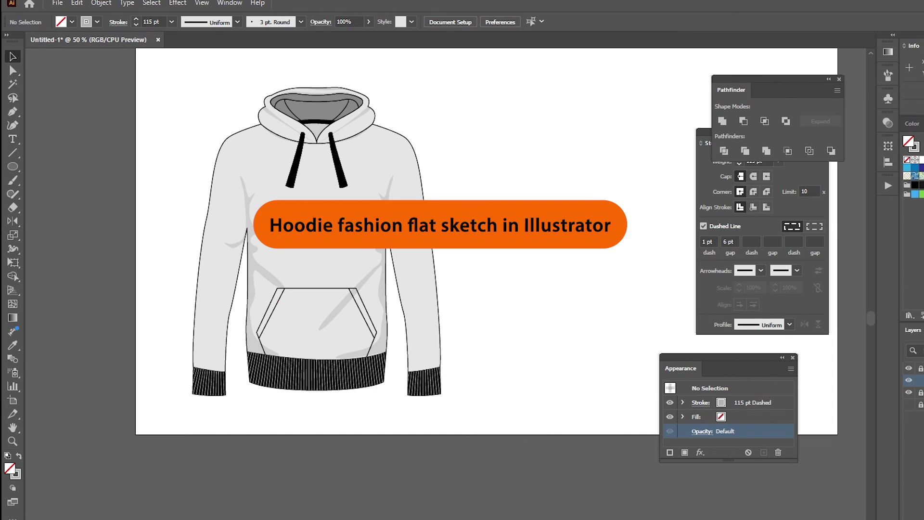
click(272, 304)
shift+click(361, 303)
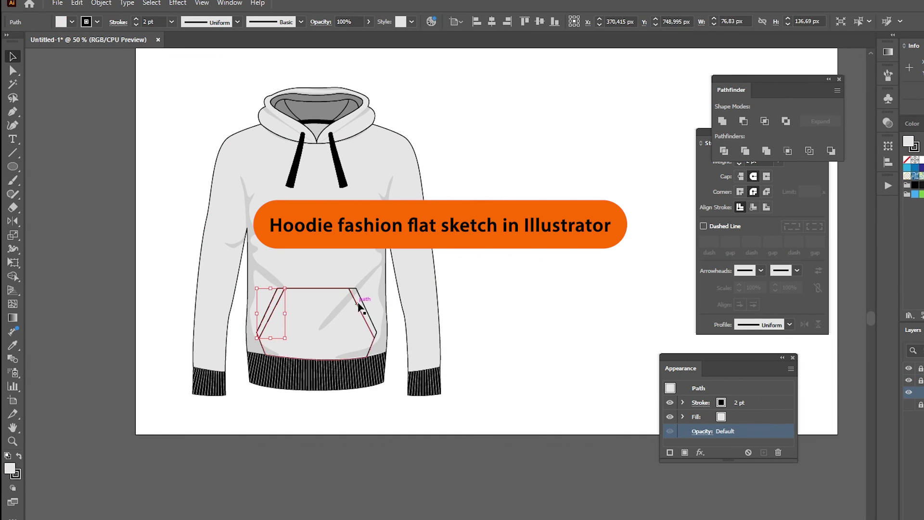
click(72, 22)
click(32, 46)
click(43, 239)
click(350, 271)
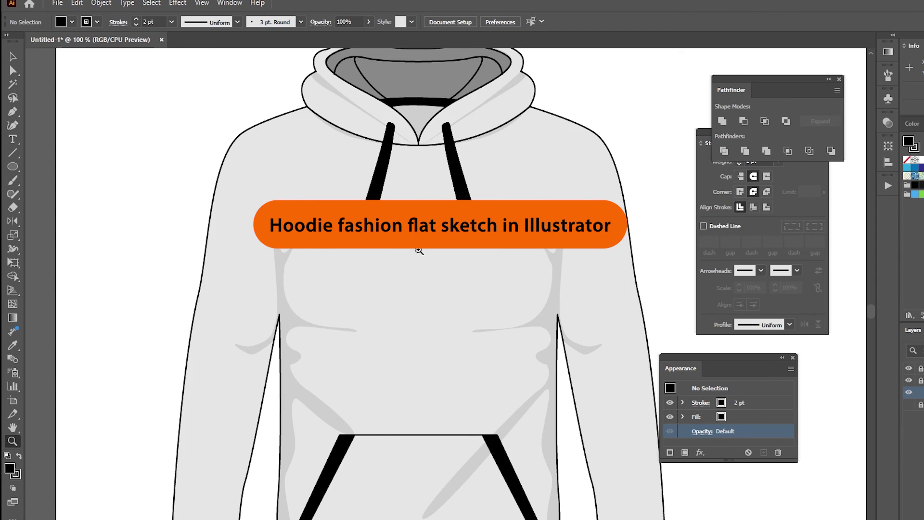